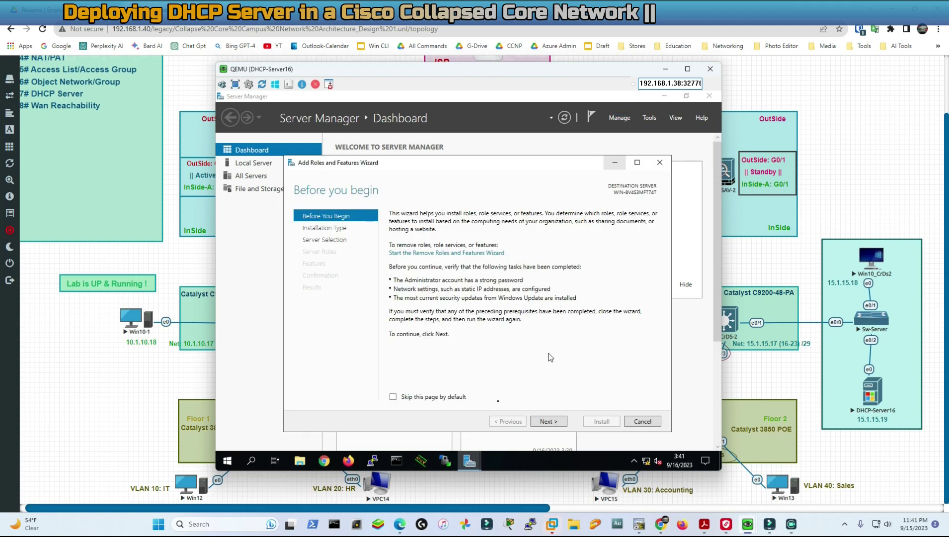
Choose a role-based installation on the server in the pool and select the DHCP Server role with its required management tools.
{"action": "left_click", "coordinate": [560, 421]}
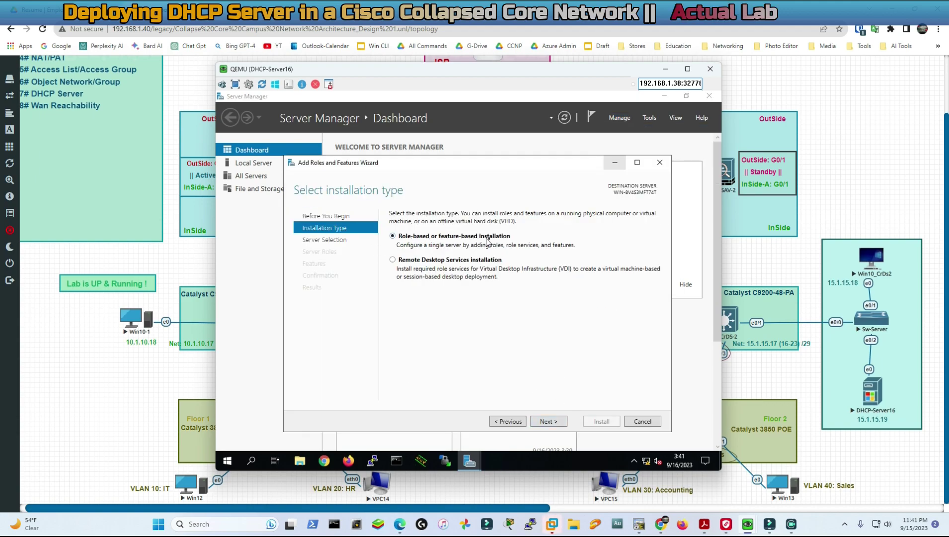
{"action": "left_click", "coordinate": [548, 421]}
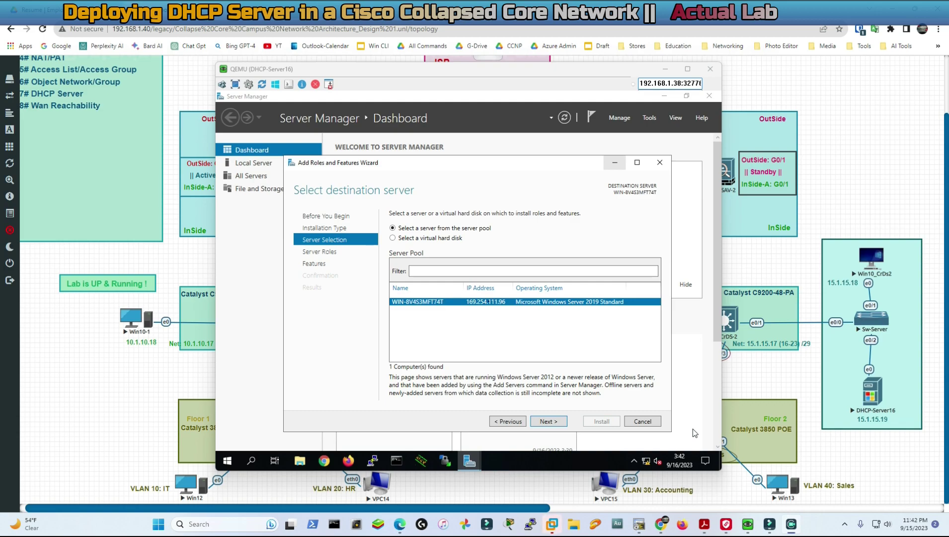
{"action": "left_click", "coordinate": [548, 421]}
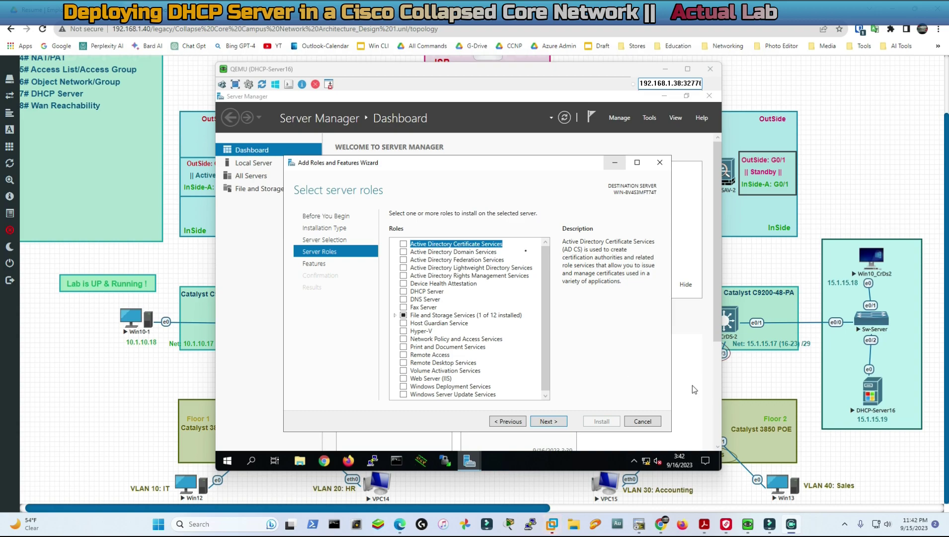
{"action": "left_click", "coordinate": [403, 291]}
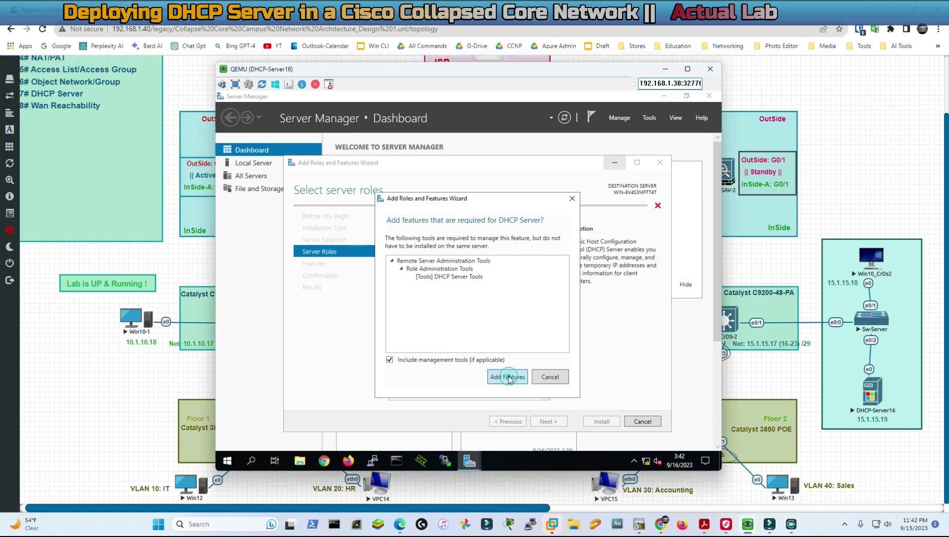
{"action": "left_click", "coordinate": [504, 376]}
{"action": "left_click", "coordinate": [548, 421]}
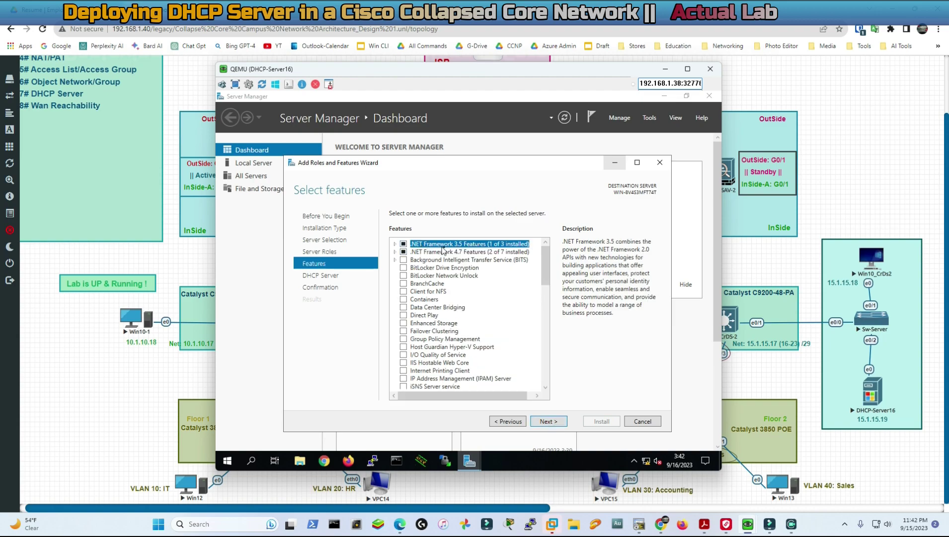
Keep the default feature selection, install the DHCP Server role and close the wizard once installation finishes.
{"action": "scroll", "coordinate": [435, 257], "scroll_direction": "down", "scroll_amount": 10}
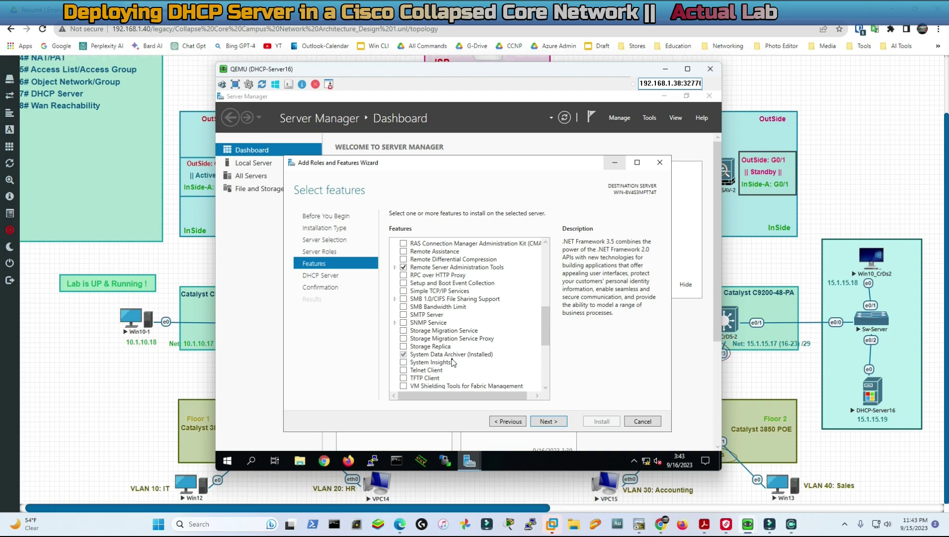
{"action": "scroll", "coordinate": [462, 362], "scroll_direction": "down", "scroll_amount": 6}
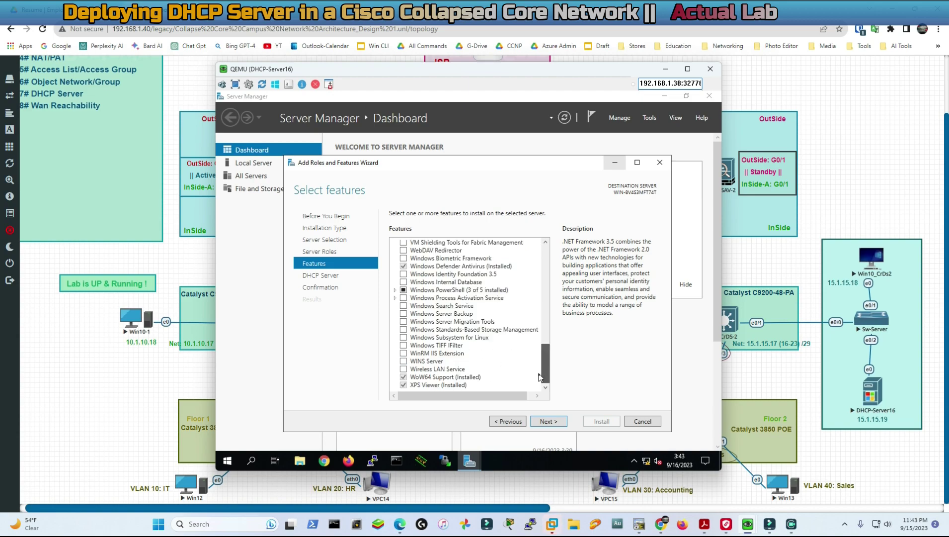
{"action": "left_click", "coordinate": [549, 421]}
{"action": "left_click", "coordinate": [549, 421]}
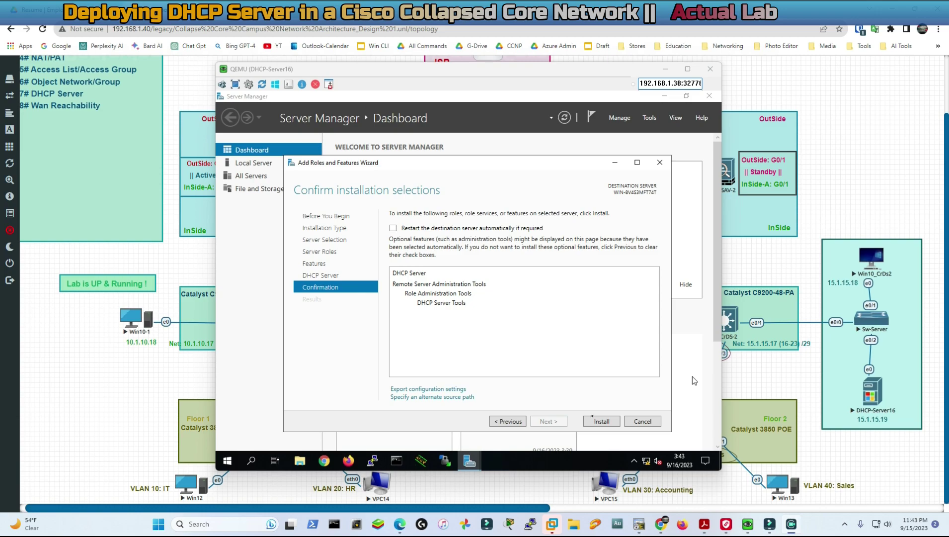
{"action": "left_click", "coordinate": [601, 421]}
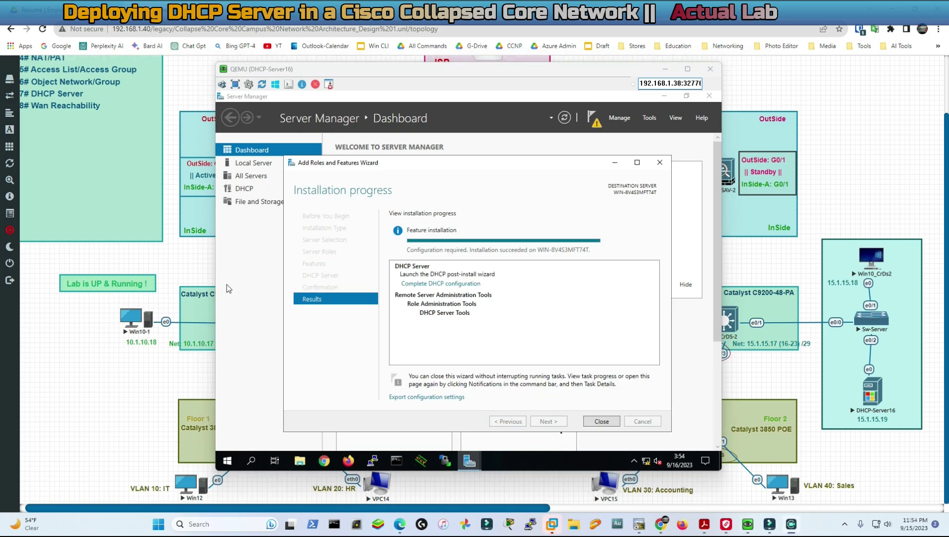
{"action": "left_click", "coordinate": [601, 421]}
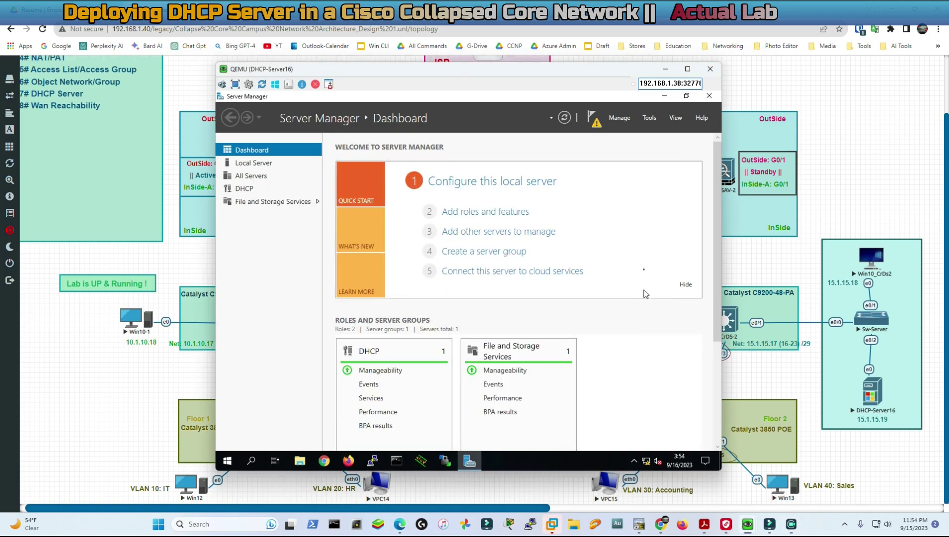
Complete the DHCP post-install configuration and open the DHCP role's page in Server Manager.
{"action": "left_click", "coordinate": [592, 118]}
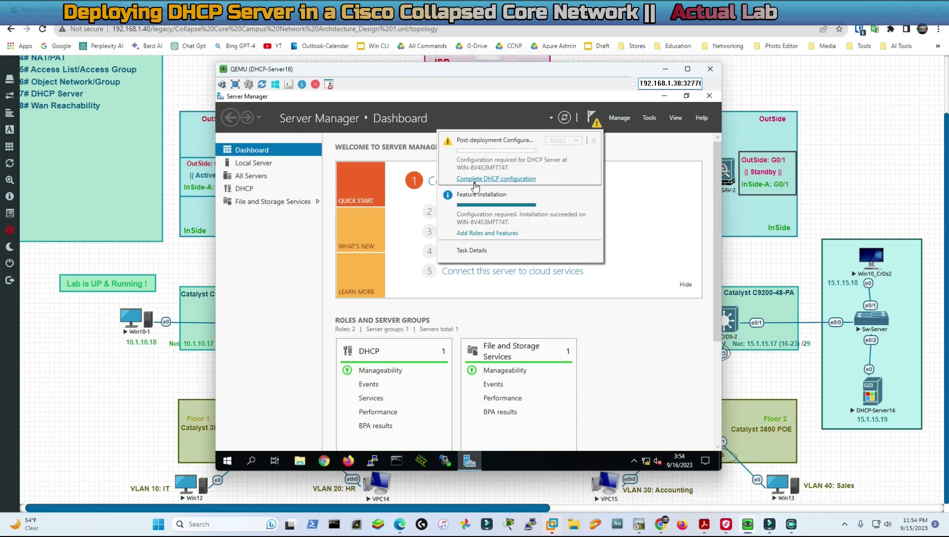
{"action": "left_click", "coordinate": [516, 179]}
{"action": "left_click", "coordinate": [538, 370]}
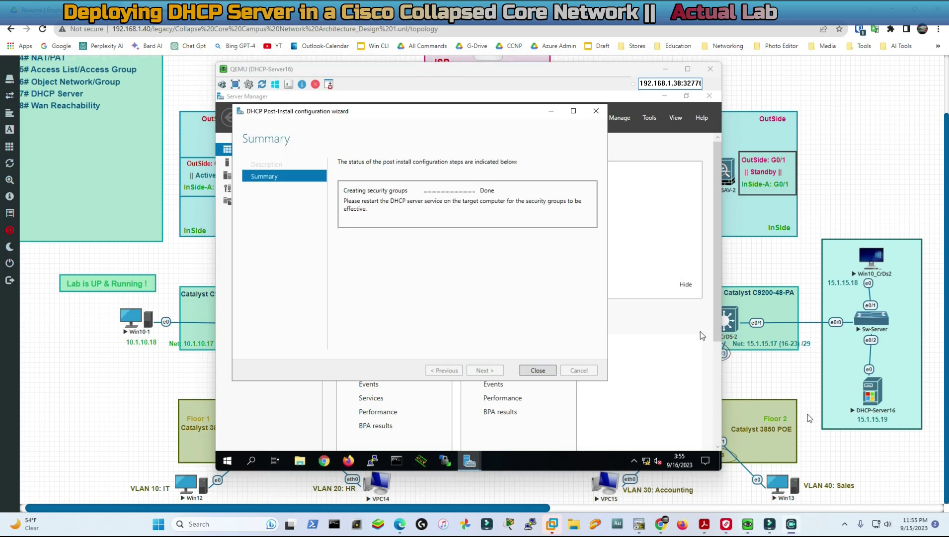
{"action": "key", "text": "Return"}
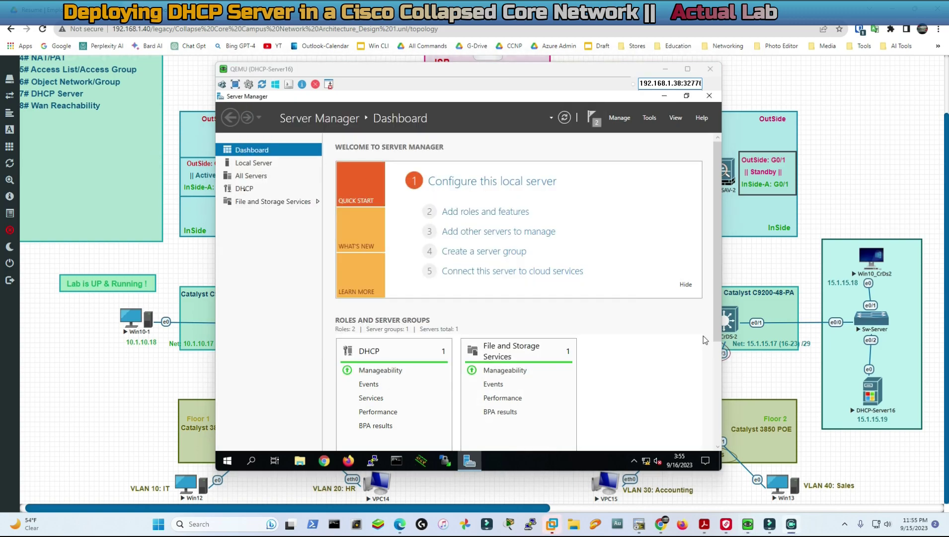
{"action": "left_click", "coordinate": [243, 188]}
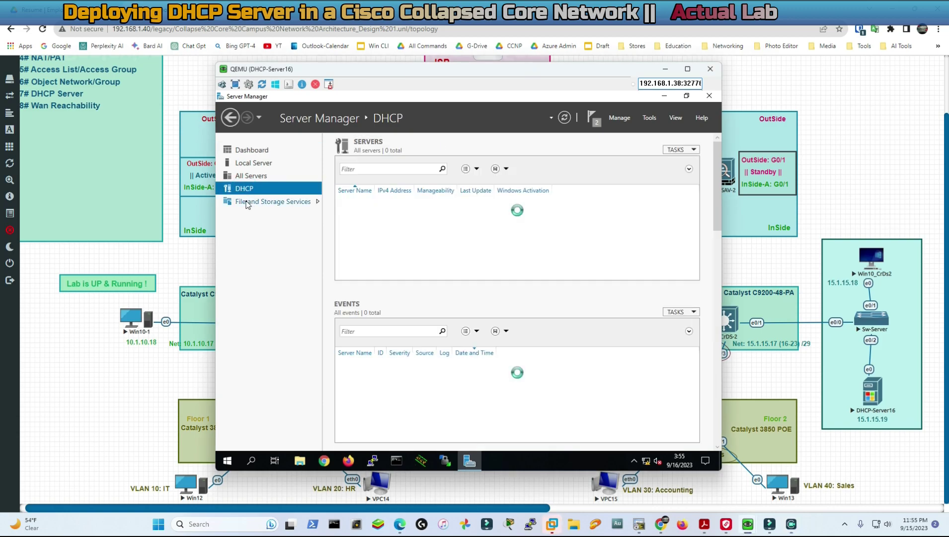
Create a desktop shortcut for the DHCP console from Administrative Tools and show the desktop.
{"action": "left_click", "coordinate": [229, 461]}
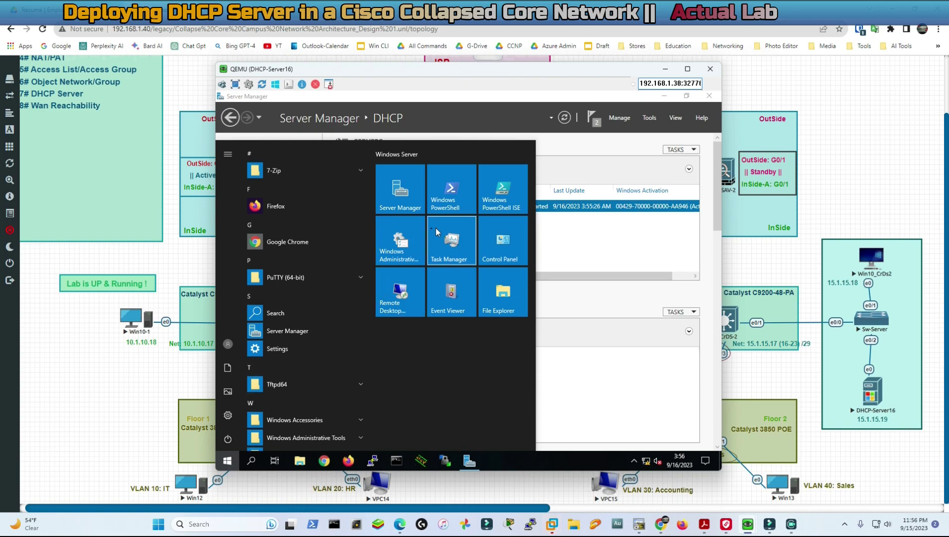
{"action": "left_click", "coordinate": [418, 246]}
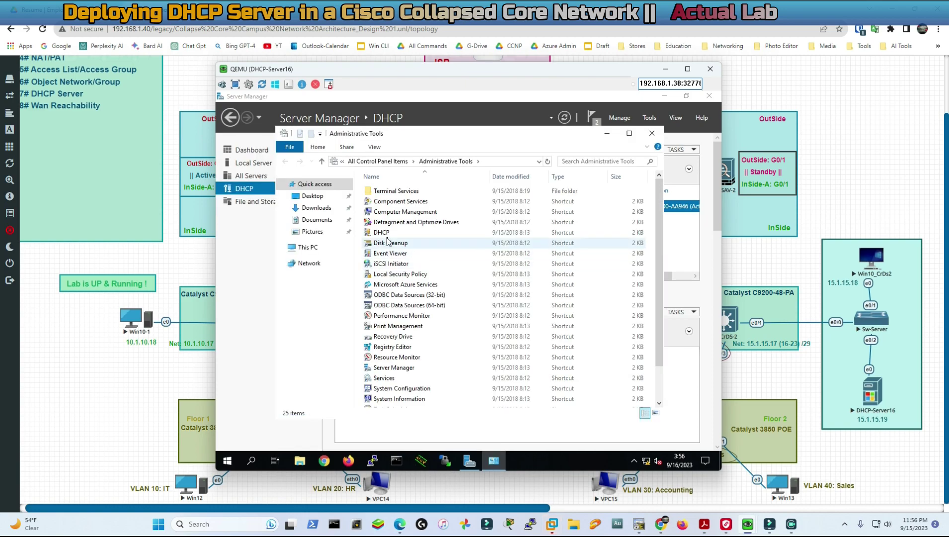
{"action": "left_click", "coordinate": [386, 232]}
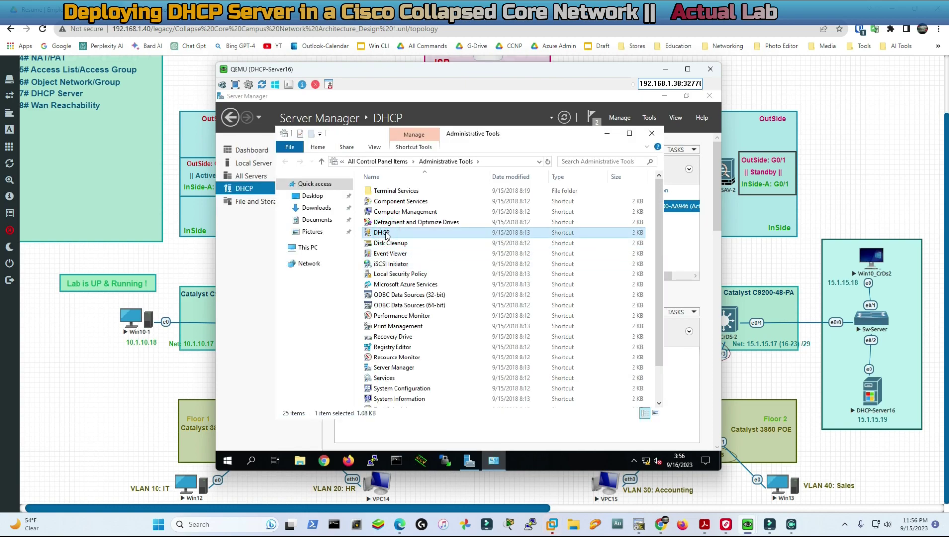
{"action": "right_click", "coordinate": [386, 232]}
{"action": "mouse_move", "coordinate": [492, 356]}
{"action": "left_click", "coordinate": [545, 380]}
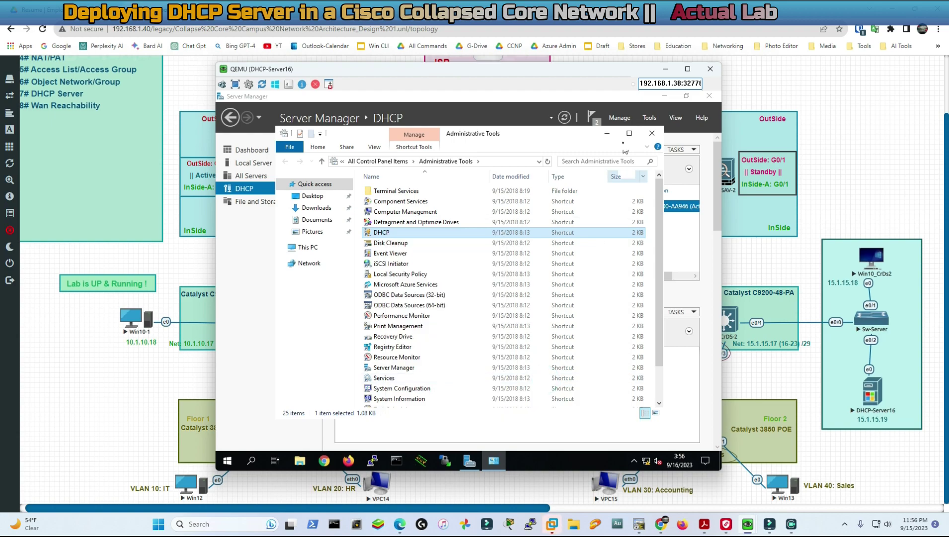
{"action": "key", "text": "super+d"}
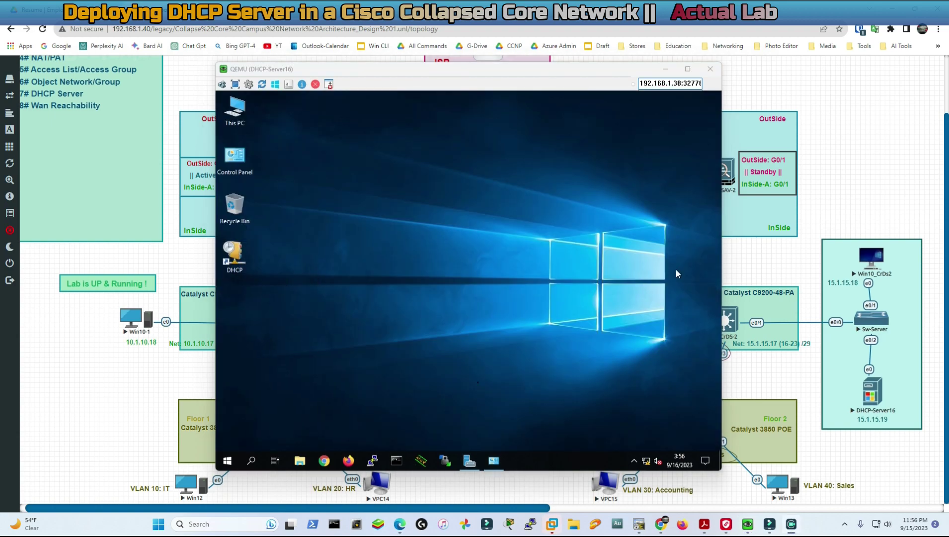
Open the DHCP console from the desktop, expand the server's IPv4 node and start a new IPv4 scope.
{"action": "double_click", "coordinate": [245, 257]}
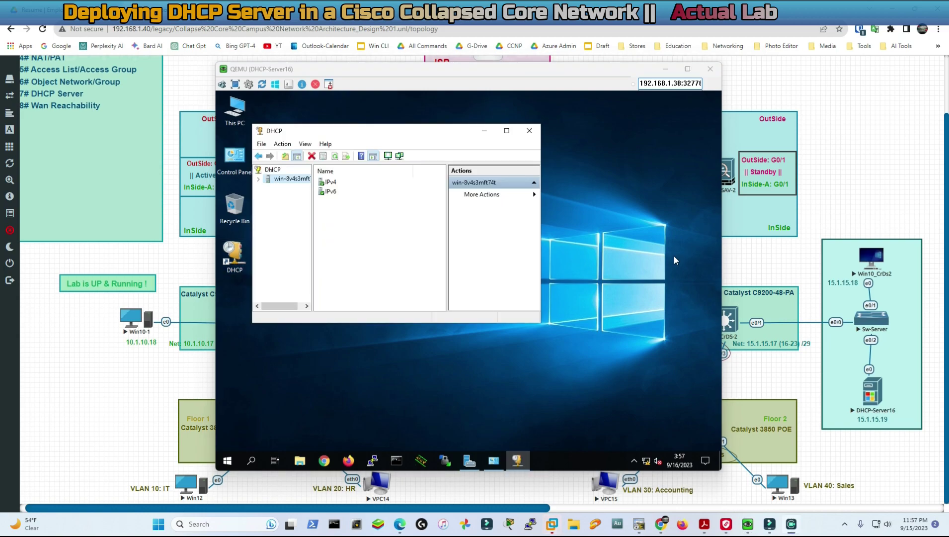
{"action": "left_click", "coordinate": [285, 180]}
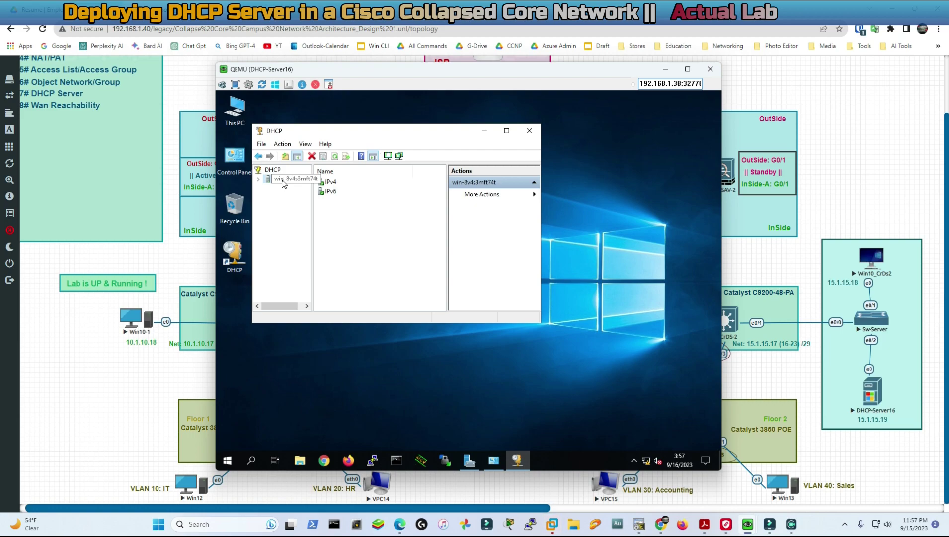
{"action": "right_click", "coordinate": [283, 181]}
{"action": "double_click", "coordinate": [284, 181]}
{"action": "double_click", "coordinate": [291, 188]}
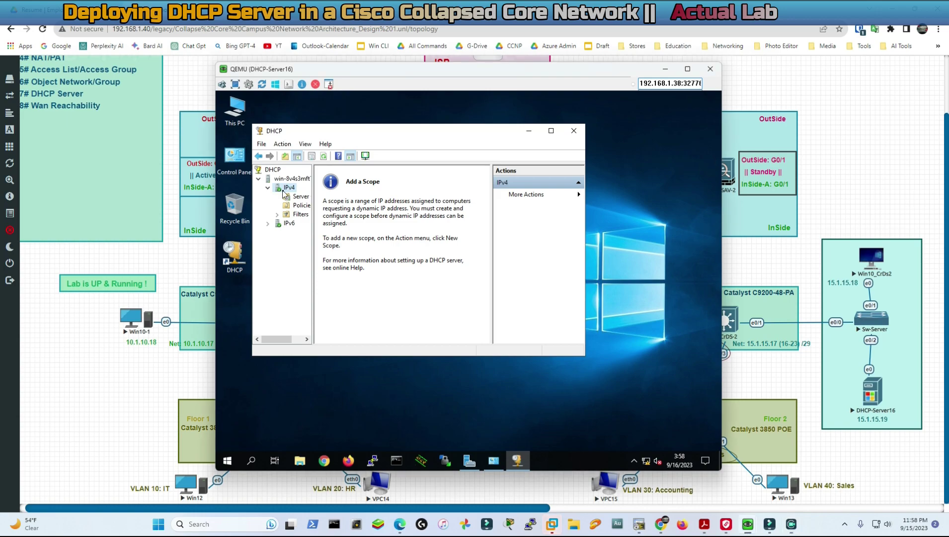
{"action": "right_click", "coordinate": [286, 188]}
{"action": "left_click", "coordinate": [316, 211]}
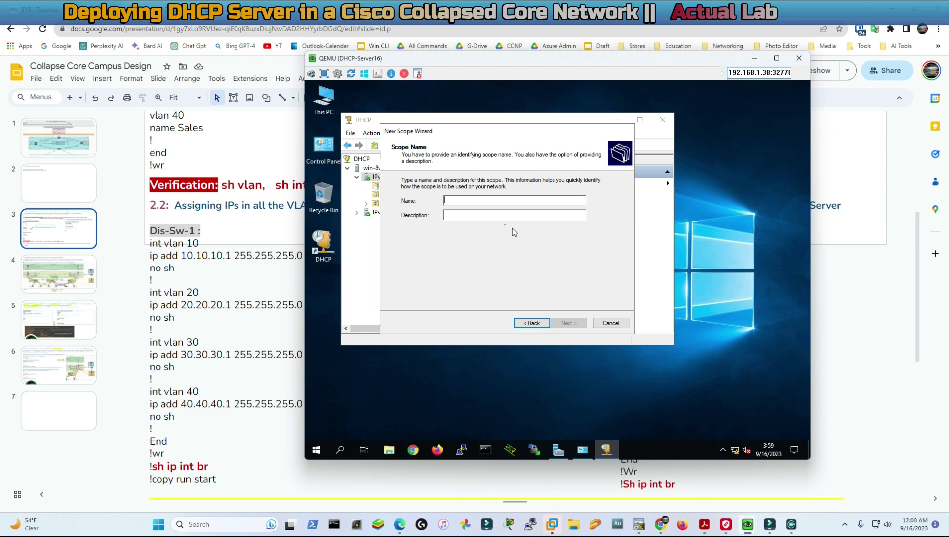
Name the new scope VLAN10 with the description "Range 10.10.10.0 /24" and continue to the address range.
{"action": "left_click", "coordinate": [488, 198]}
{"action": "type", "text": "VLAN10"}
{"action": "left_click", "coordinate": [455, 215]}
{"action": "type", "text": "Range"}
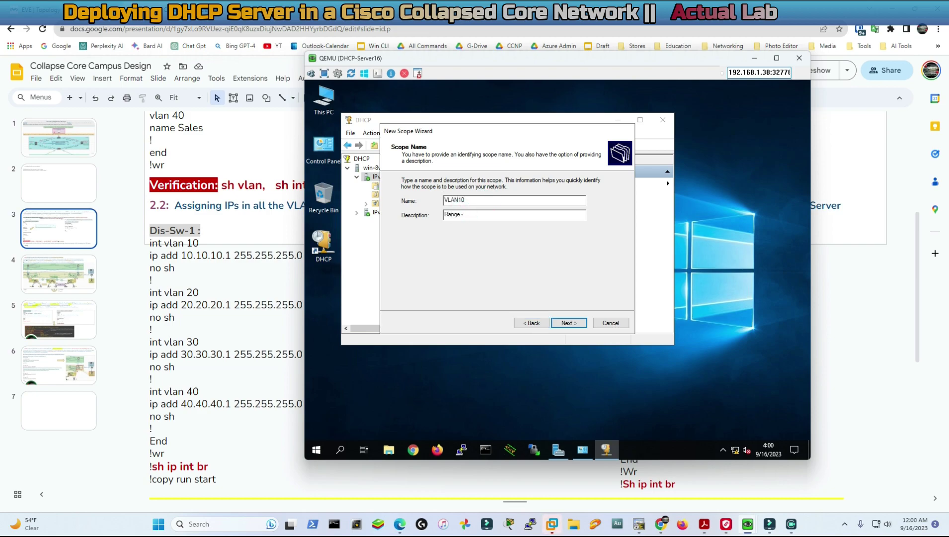
{"action": "type", "text": " 10.10.10.0 /24"}
{"action": "left_click", "coordinate": [878, 425]}
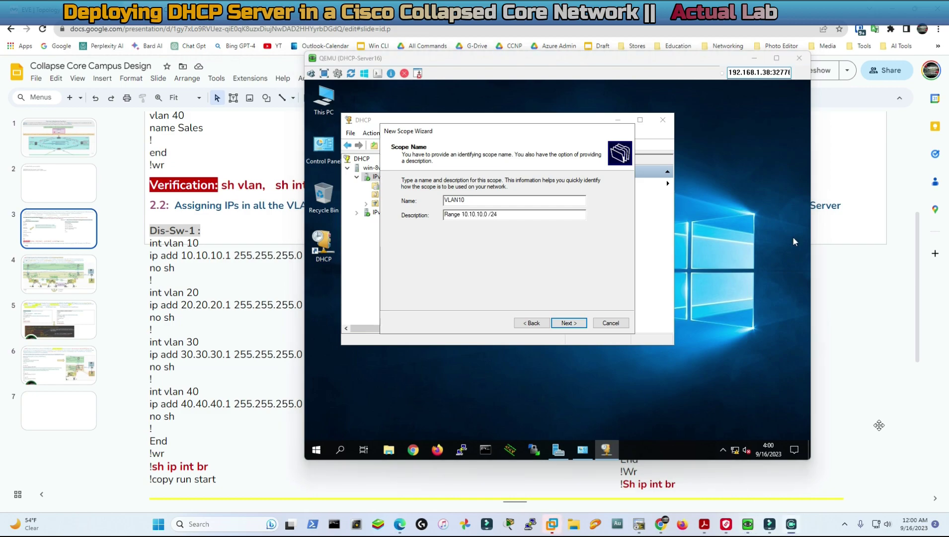
{"action": "left_click", "coordinate": [569, 323]}
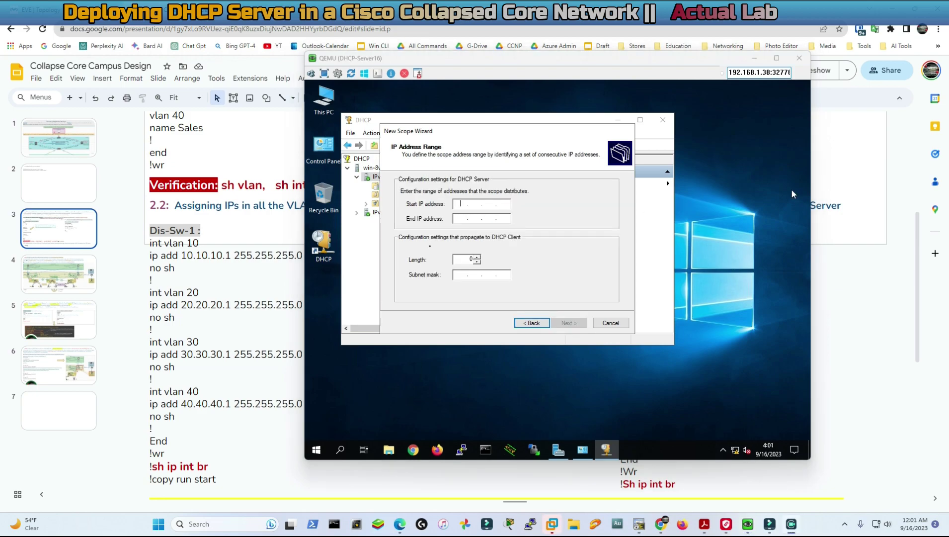
Set the scope's address range from 10.10.10.10 to 10.10.10.24 and continue to the exclusions.
{"action": "type", "text": "10."}
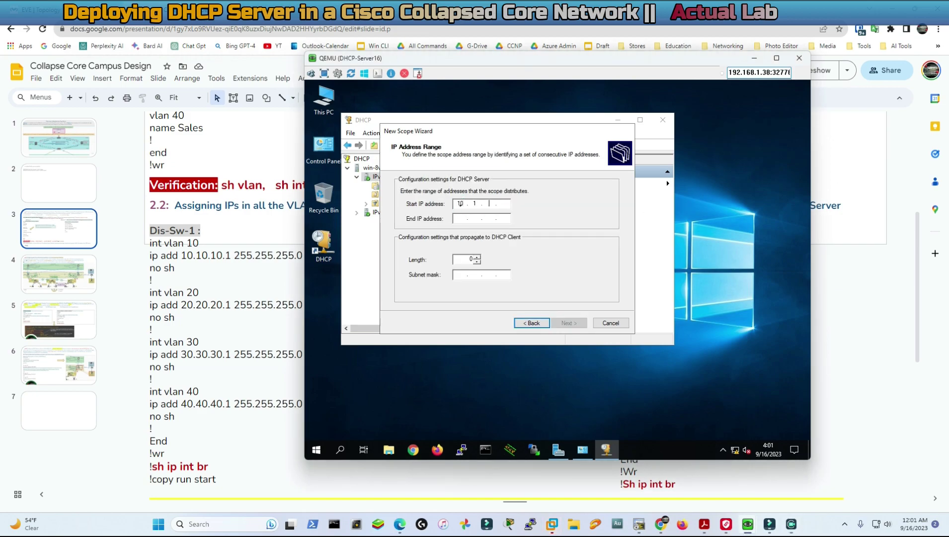
{"action": "type", "text": "10.10.10"}
{"action": "left_click", "coordinate": [464, 221]}
{"action": "type", "text": "10 . 10 . 10 . 24"}
{"action": "key", "text": "Tab"}
{"action": "left_click", "coordinate": [574, 264]}
{"action": "left_click", "coordinate": [569, 323]}
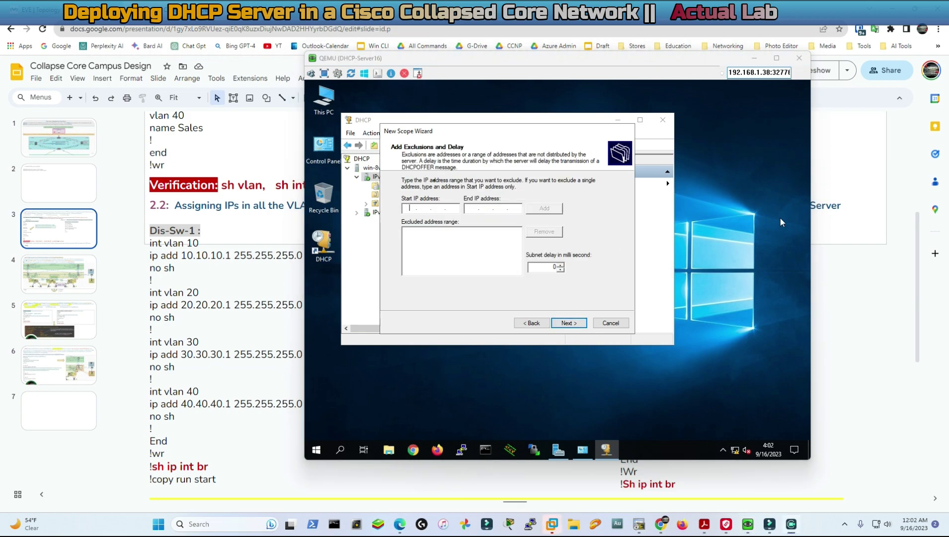
Leave exclusions empty, keep the default lease duration and choose to configure the scope's DHCP options now.
{"action": "left_click", "coordinate": [569, 323]}
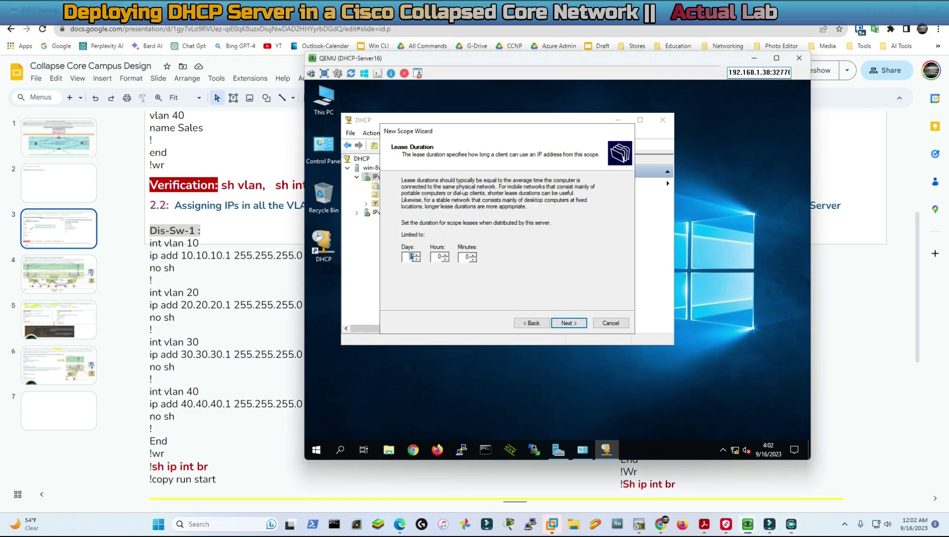
{"action": "left_click", "coordinate": [569, 323]}
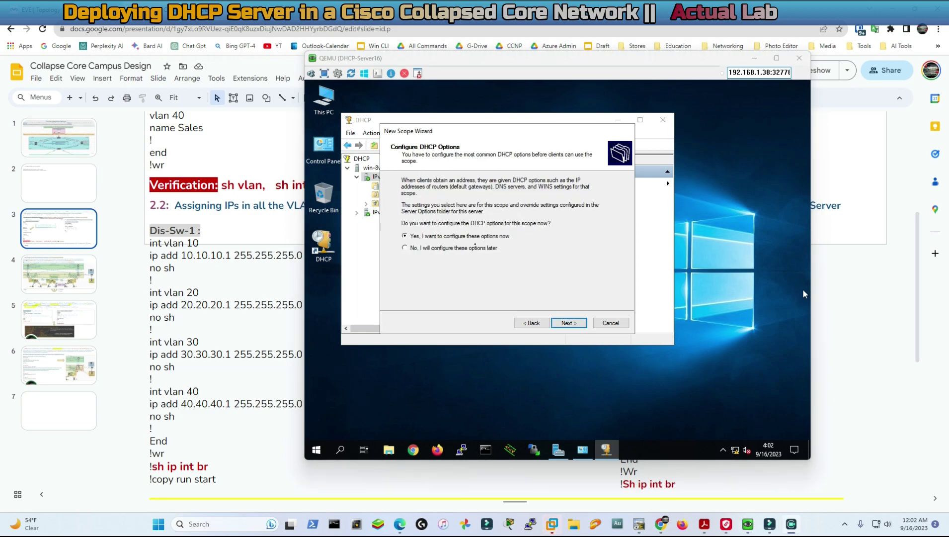
{"action": "left_click", "coordinate": [577, 323]}
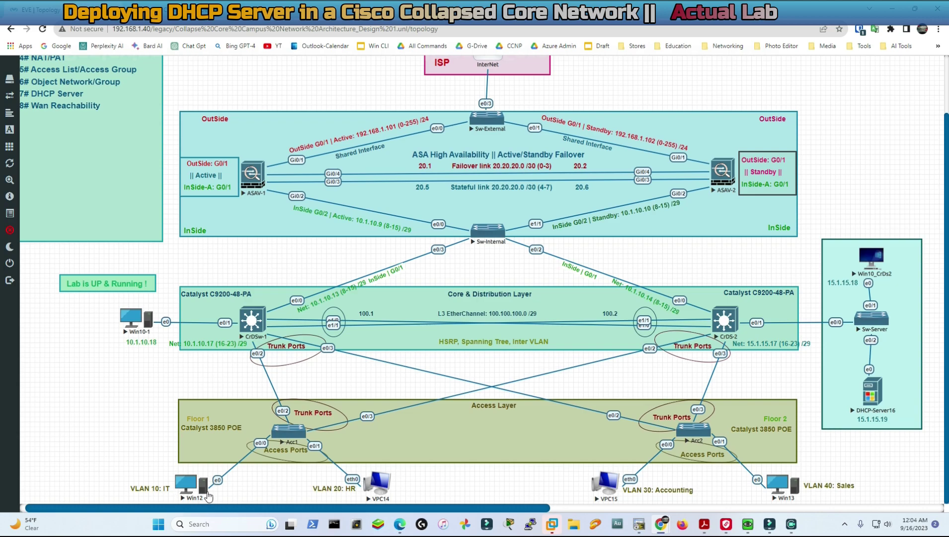
Add 10.10.10.1 as the scope's default gateway, consulting the network topology, and continue to the DNS settings.
{"action": "scroll", "coordinate": [526, 64], "scroll_direction": "up", "scroll_amount": 1}
{"action": "scroll", "coordinate": [497, 198], "scroll_direction": "down", "scroll_amount": 1}
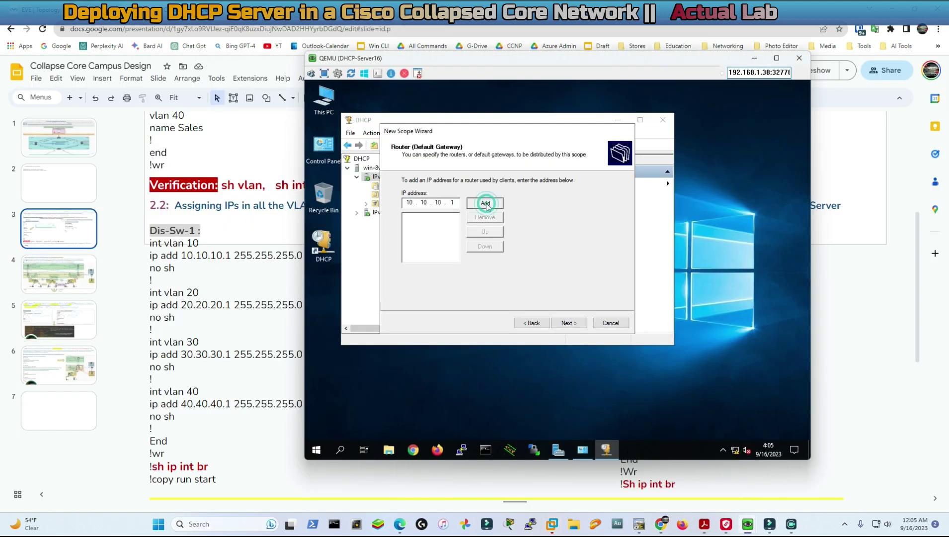
{"action": "key", "text": "Return"}
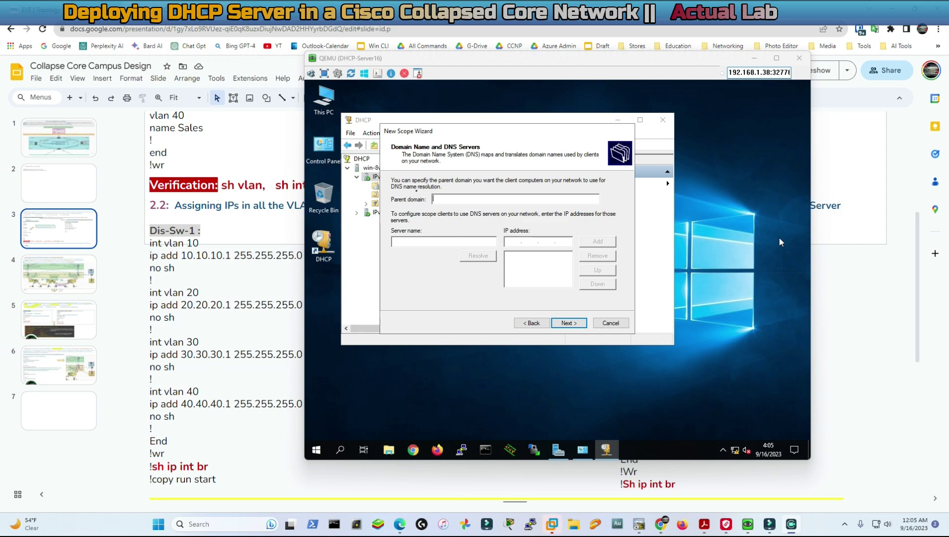
Add a DNS server named Google with IP address 8.8.8.8, accept it despite the validation warning, and continue to the WINS settings.
{"action": "left_click", "coordinate": [410, 242]}
{"action": "type", "text": "Google"}
{"action": "left_click", "coordinate": [513, 244]}
{"action": "type", "text": "8.8.8.8"}
{"action": "left_click", "coordinate": [608, 245]}
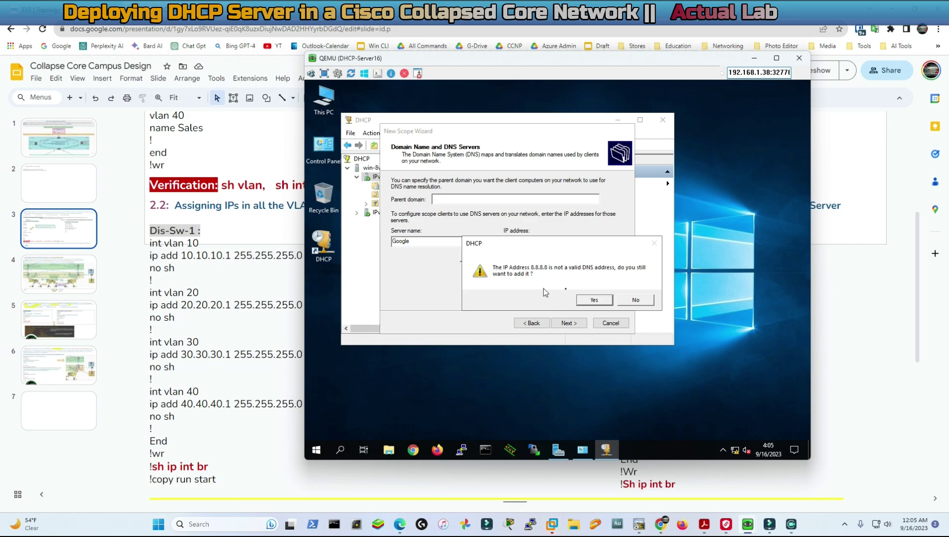
{"action": "left_click", "coordinate": [594, 299]}
{"action": "left_click", "coordinate": [569, 322]}
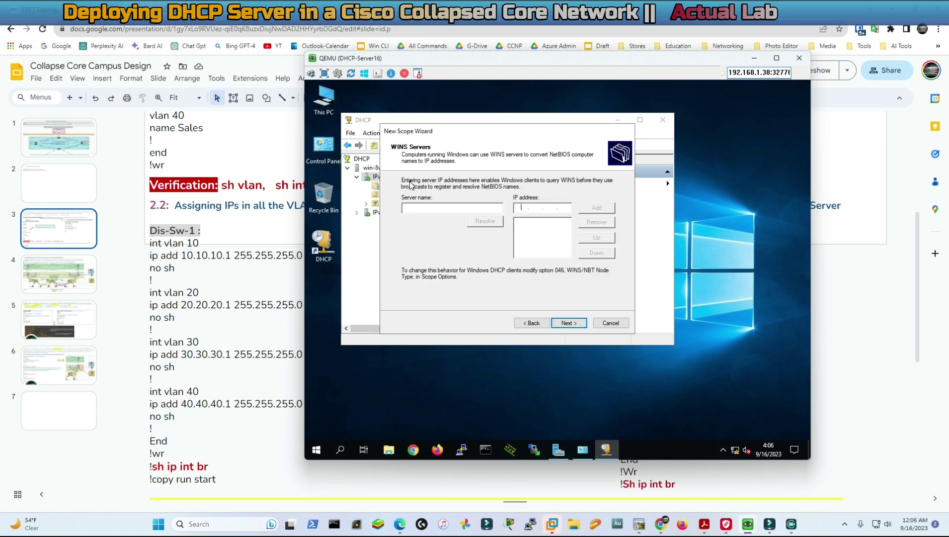
Leave the WINS servers empty, choose to activate the VLAN 10 scope now, and finish the scope wizard.
{"action": "left_click", "coordinate": [570, 322]}
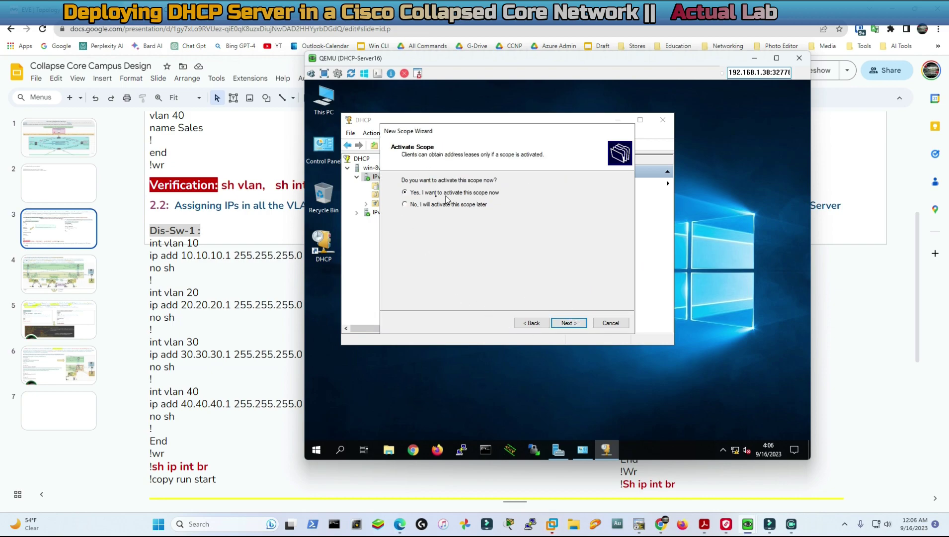
{"action": "left_click", "coordinate": [568, 322]}
{"action": "left_click", "coordinate": [569, 322]}
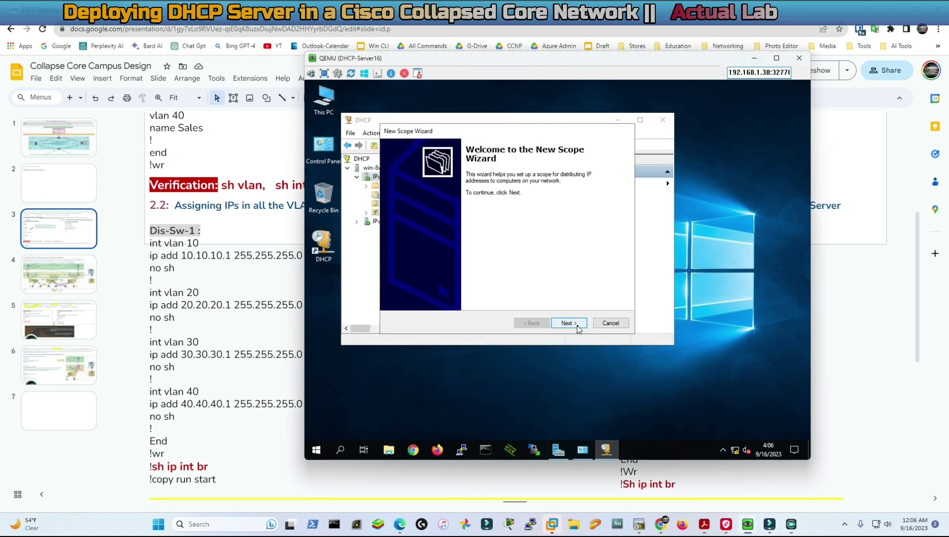
In a new IPv4 scope, set the name to VLAN-20-HR, describe its network as 20.20.20.0, and end its address range at 20.20.20.254.
{"action": "left_click", "coordinate": [577, 326]}
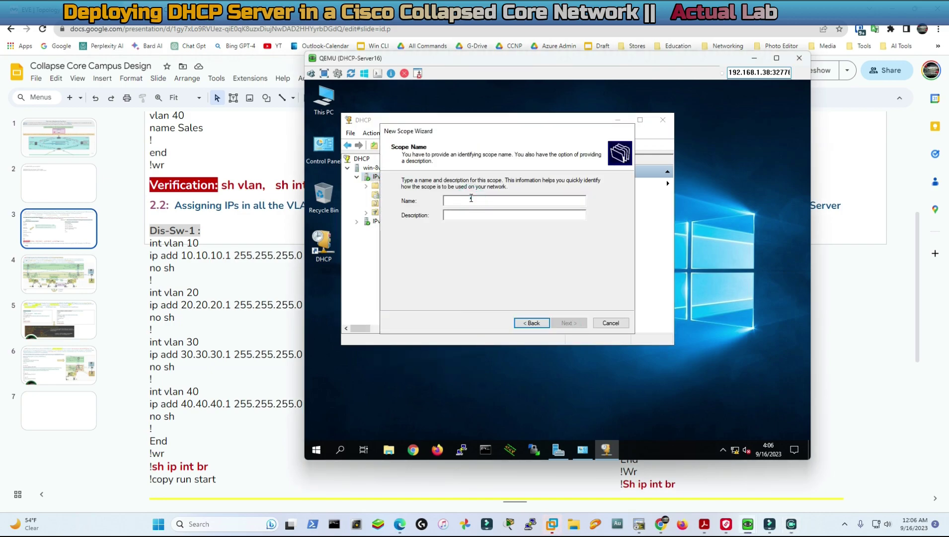
{"action": "type", "text": "VLAN-20-HR"}
{"action": "left_click", "coordinate": [453, 215]}
{"action": "type", "text": "20.20.20.0 /"}
{"action": "key", "text": "Return"}
{"action": "type", "text": "2020.1"}
{"action": "key", "text": "Tab"}
{"action": "type", "text": "20.20.20.254"}
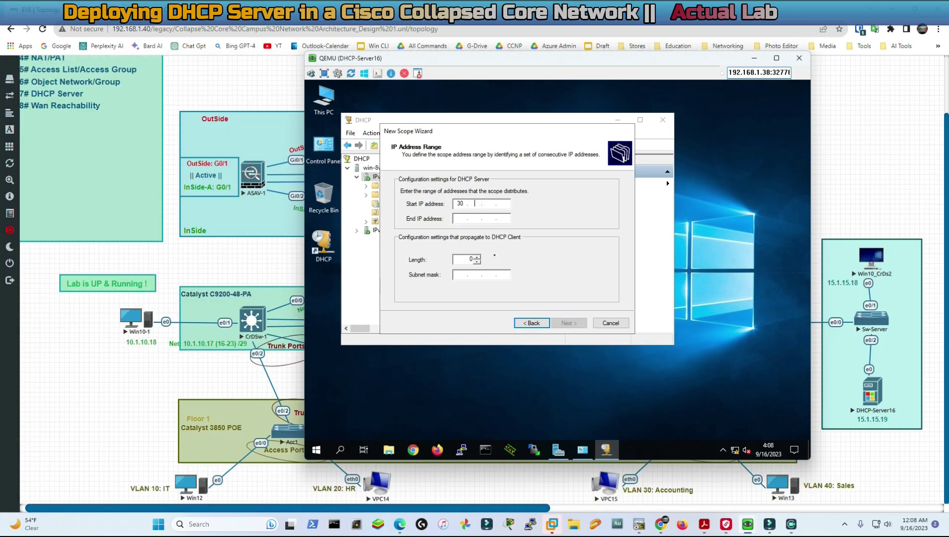
Create the VLAN-30-Accounting scope for 30.30.30.0 and the VLAN-40-Sales scope for 40.40.40.0, describing the Sales scope as Range-40.
{"action": "type", "text": "3"}
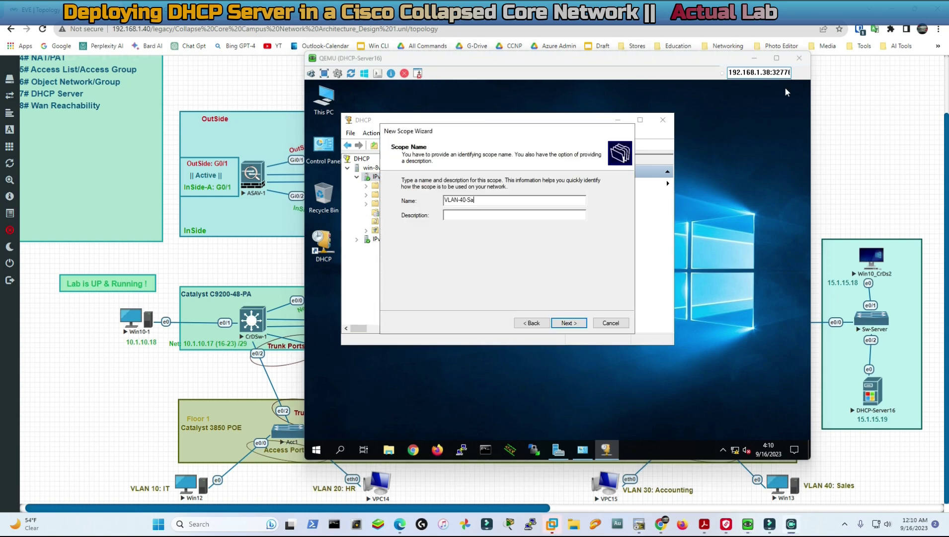
{"action": "type", "text": "Range-40"}
{"action": "key", "text": "Return"}
{"action": "type", "text": "40.40.4"}
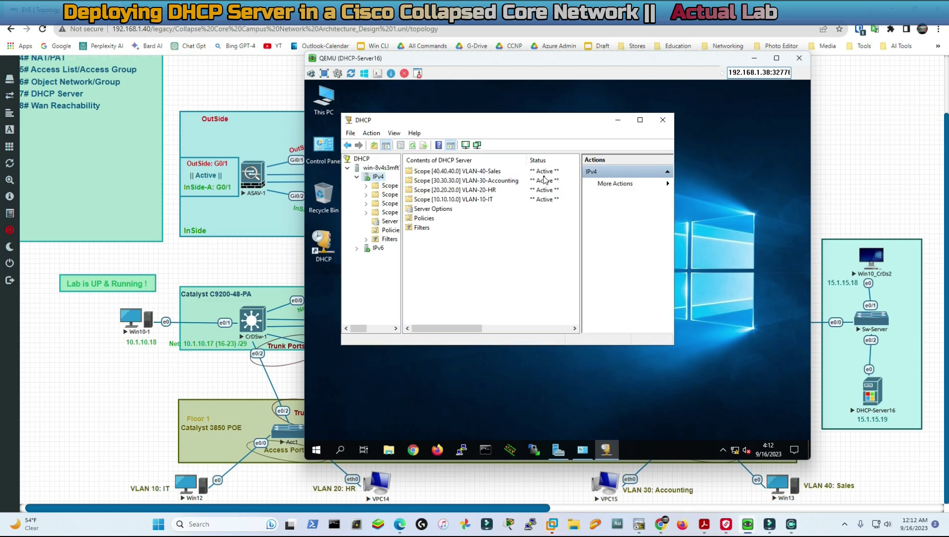
{"action": "left_click", "coordinate": [536, 199]}
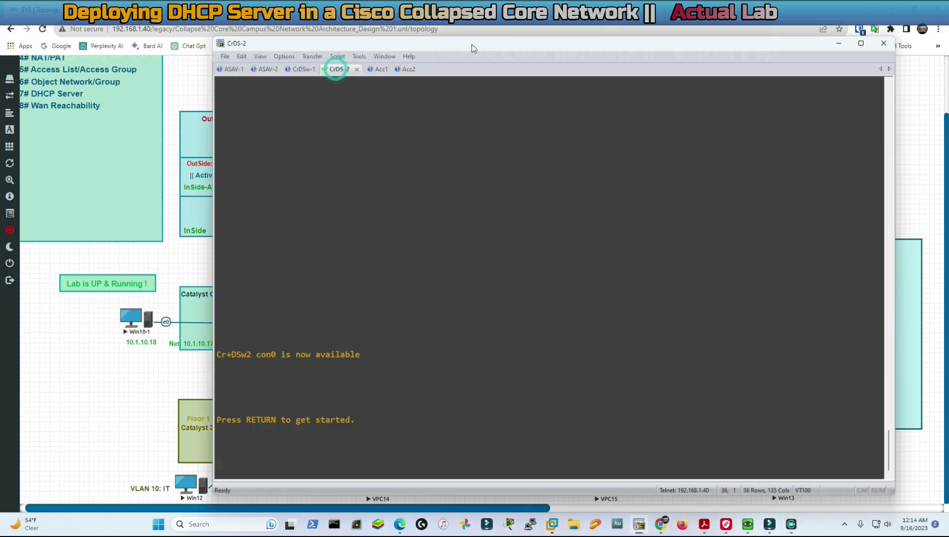
Switch to the CrDS-2 switch's terminal session, wake the console, and enter privileged mode.
{"action": "left_click_drag", "start_coordinate": [472, 45], "coordinate": [327, 132]}
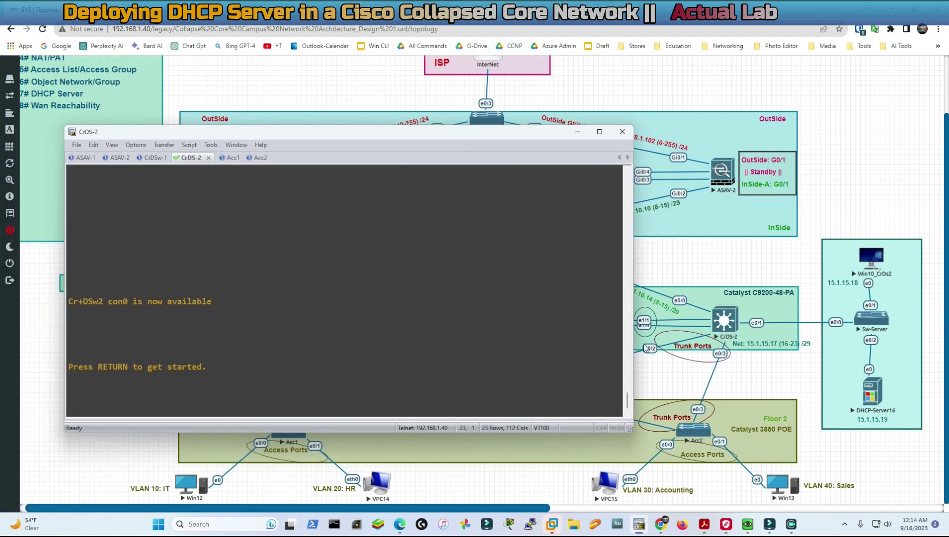
{"action": "key", "text": "Return"}
{"action": "key", "text": "Return"}
{"action": "key", "text": "Return"}
{"action": "left_click_drag", "start_coordinate": [353, 132], "coordinate": [381, 116]}
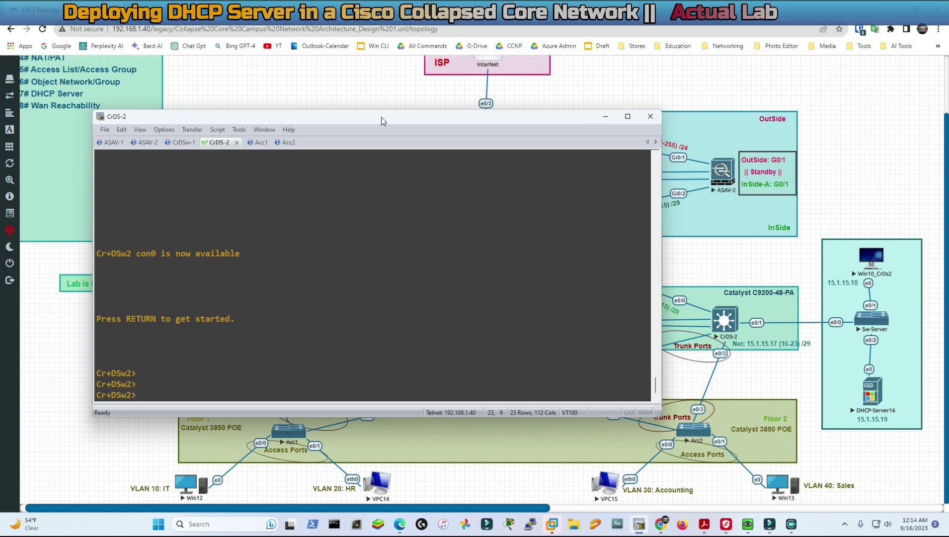
{"action": "type", "text": "enable"}
{"action": "key", "text": "Return"}
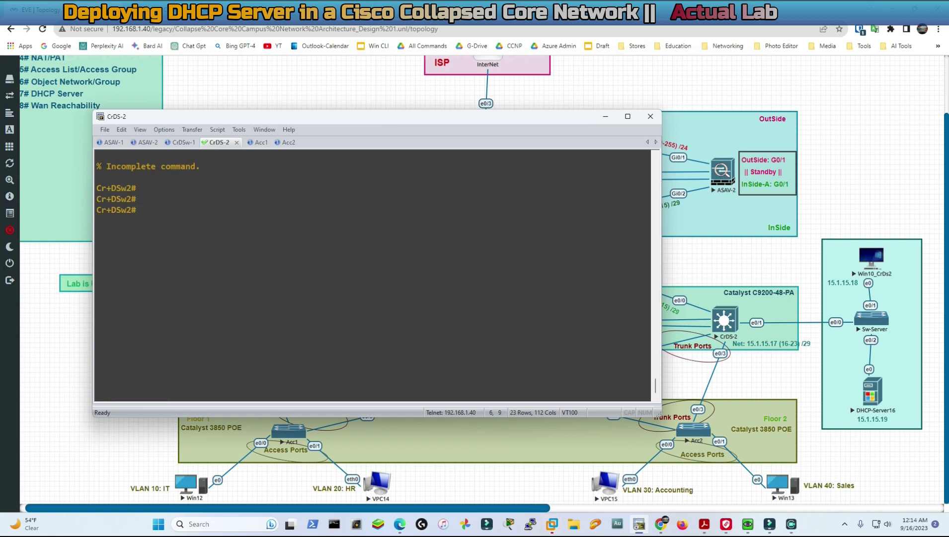
Display the running configuration of interface e0/1 on CrDS-2.
{"action": "type", "text": "sh run int e0/1"}
{"action": "key", "text": "Return"}
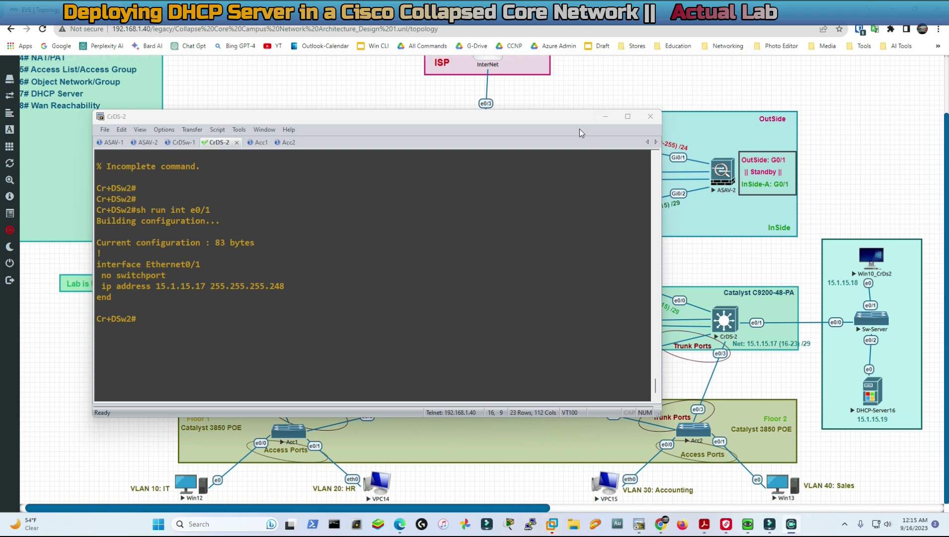
{"action": "left_click_drag", "start_coordinate": [518, 116], "coordinate": [427, 83]}
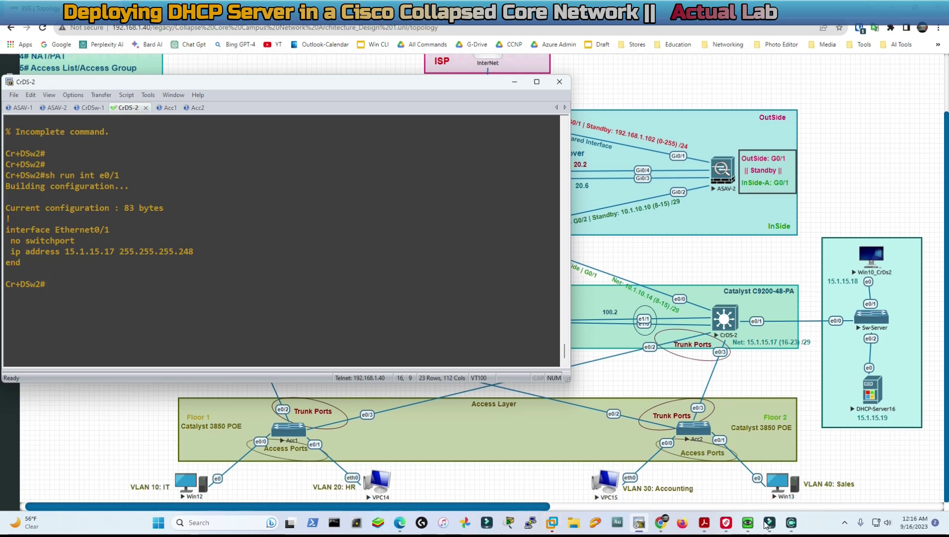
Switch to the DHCP-Server16 machine, run ncpa.cpl, and open the IPv4 properties of its Ethernet adapter.
{"action": "left_click", "coordinate": [746, 523]}
{"action": "left_click", "coordinate": [714, 471]}
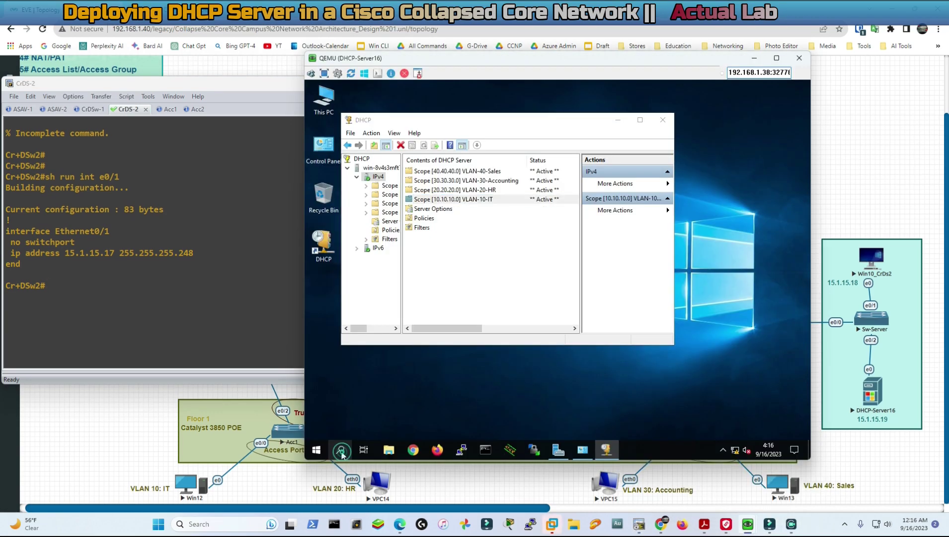
{"action": "left_click", "coordinate": [342, 451]}
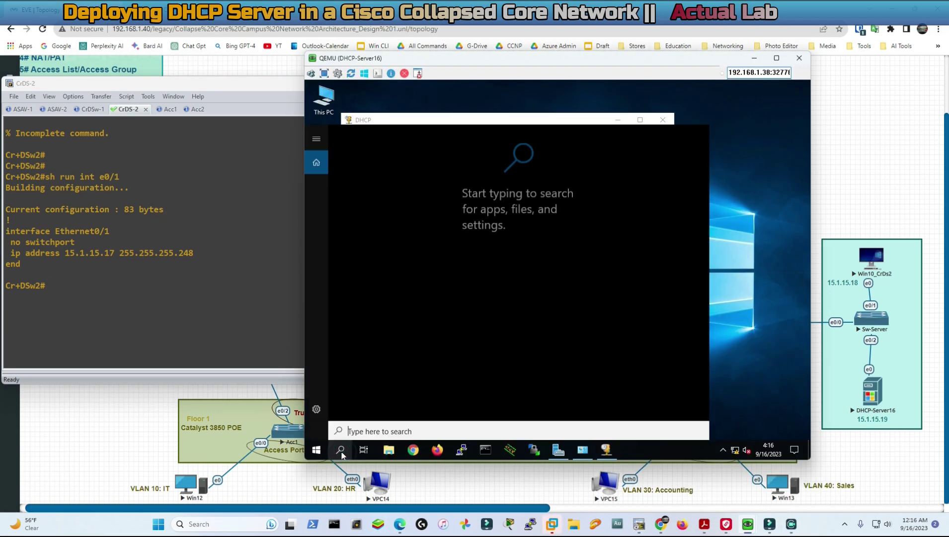
{"action": "type", "text": "ncpa.cpl"}
{"action": "key", "text": "Return"}
{"action": "right_click", "coordinate": [438, 194]}
{"action": "left_click", "coordinate": [460, 297]}
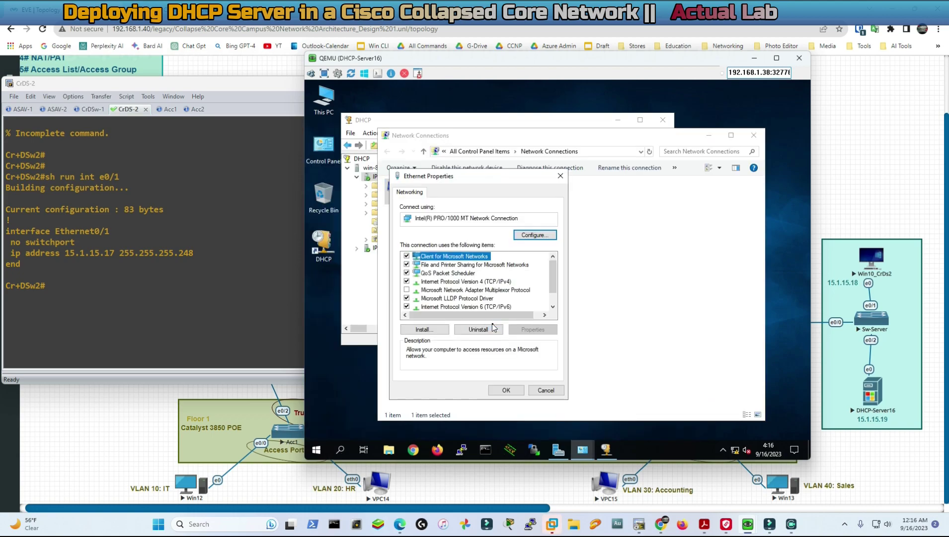
{"action": "double_click", "coordinate": [463, 281]}
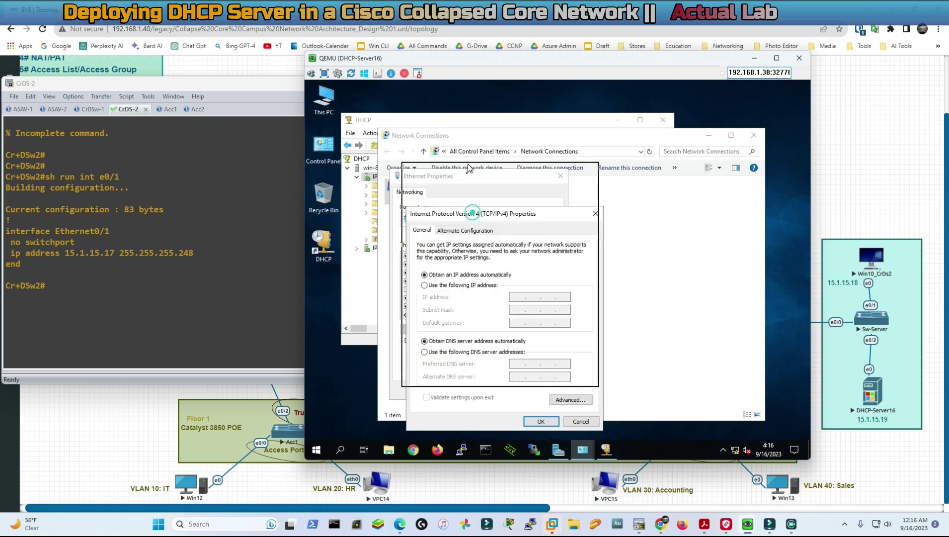
Assign the adapter the static IP address 15.1.15.19, subnet mask 255.255.255.248 and default gateway 15.1.15.17.
{"action": "left_click", "coordinate": [420, 241]}
{"action": "left_click", "coordinate": [520, 253]}
{"action": "type", "text": "1"}
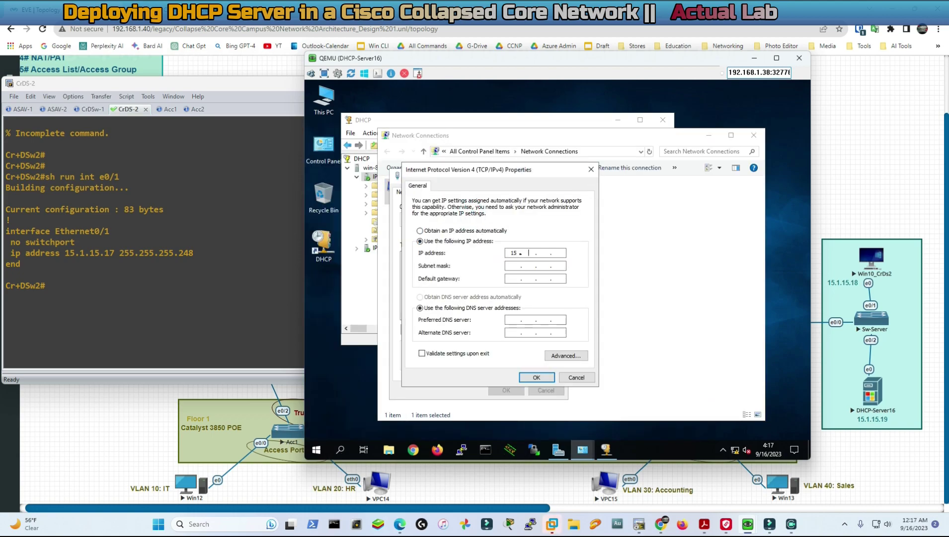
{"action": "type", "text": "5.1.15.19"}
{"action": "key", "text": "Tab"}
{"action": "type", "text": "255.255.255.248"}
{"action": "left_click_drag", "start_coordinate": [706, 59], "coordinate": [548, 55]}
{"action": "key", "text": "Tab"}
{"action": "type", "text": "15 . 1 . 15 . 17"}
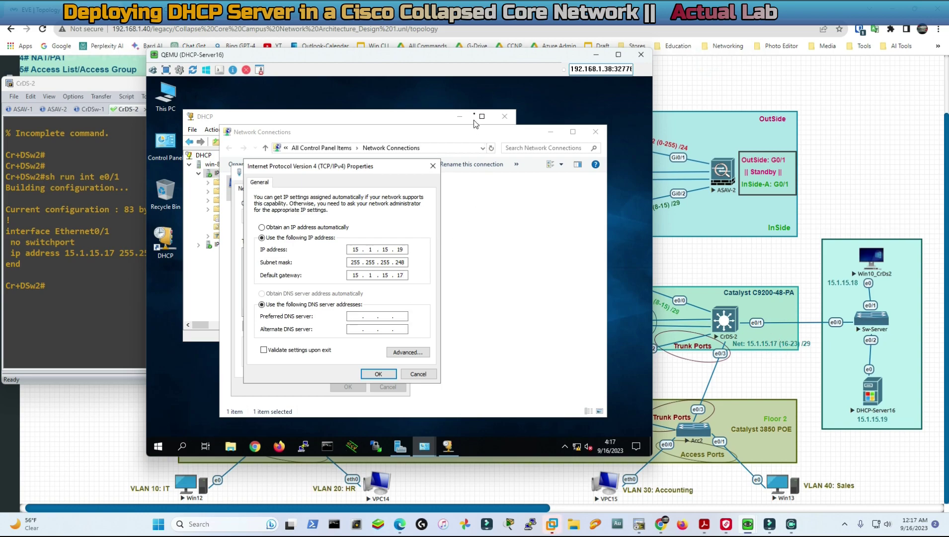
Set the adapter's preferred DNS server to 192.168.1.1 and apply the IPv4 settings.
{"action": "mouse_move", "coordinate": [485, 54]}
{"action": "left_mouse_down"}
{"action": "mouse_move", "coordinate": [480, 175]}
{"action": "mouse_move", "coordinate": [497, 69]}
{"action": "left_mouse_up"}
{"action": "type", "text": "192.1"}
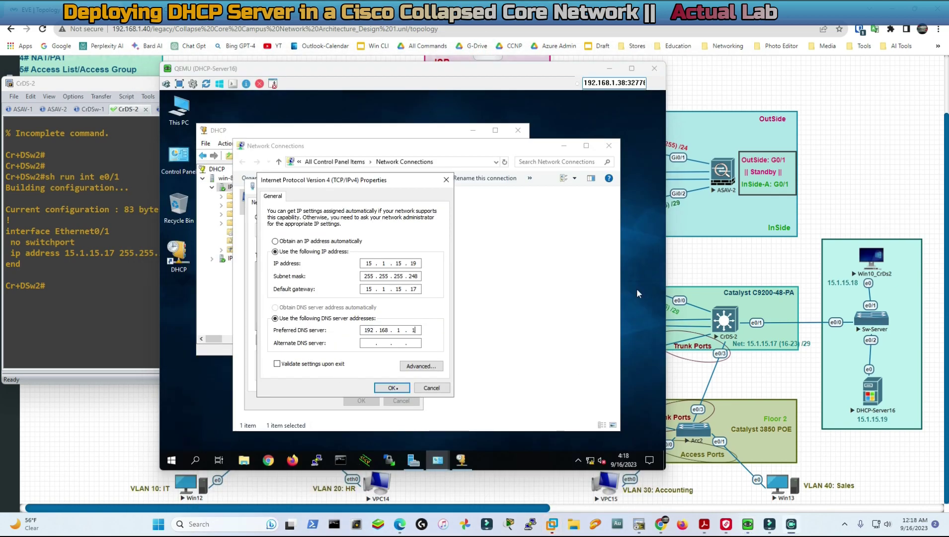
{"action": "left_click", "coordinate": [391, 388]}
{"action": "left_click", "coordinate": [361, 401]}
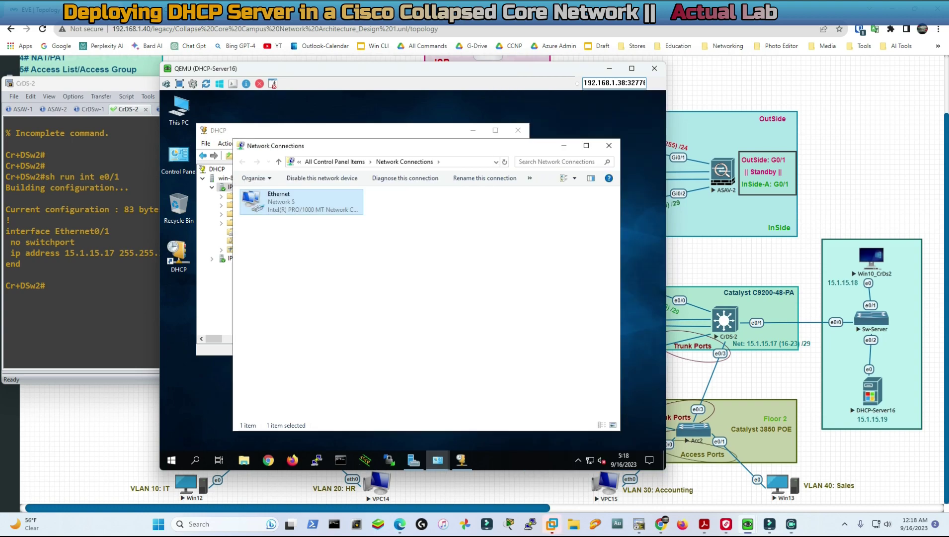
Check the server's network connection status and examine its path through CrDS-2 in the lab topology.
{"action": "mouse_move", "coordinate": [591, 465]}
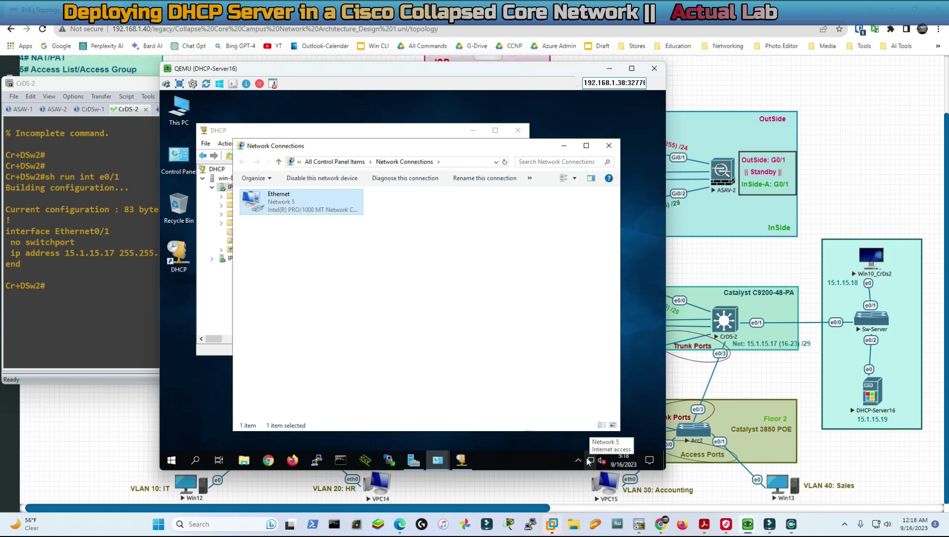
{"action": "left_click_drag", "start_coordinate": [529, 68], "coordinate": [513, 373]}
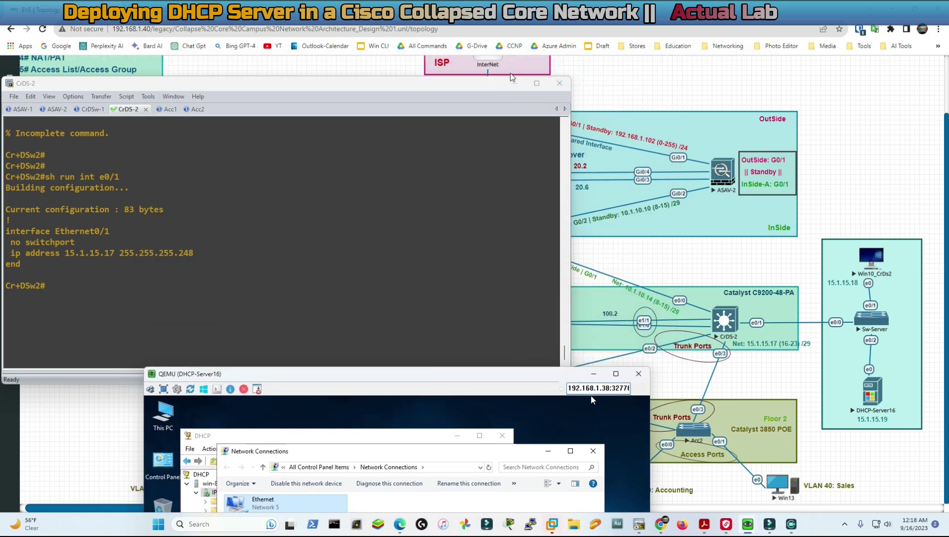
{"action": "left_click", "coordinate": [514, 81]}
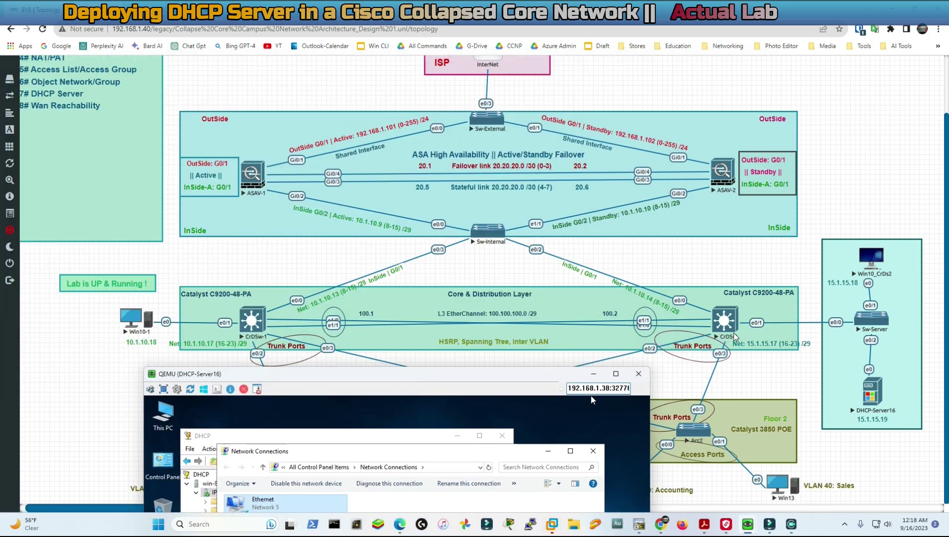
{"action": "scroll", "coordinate": [736, 337], "scroll_direction": "up", "scroll_amount": 1}
{"action": "scroll", "coordinate": [620, 257], "scroll_direction": "down", "scroll_amount": 1}
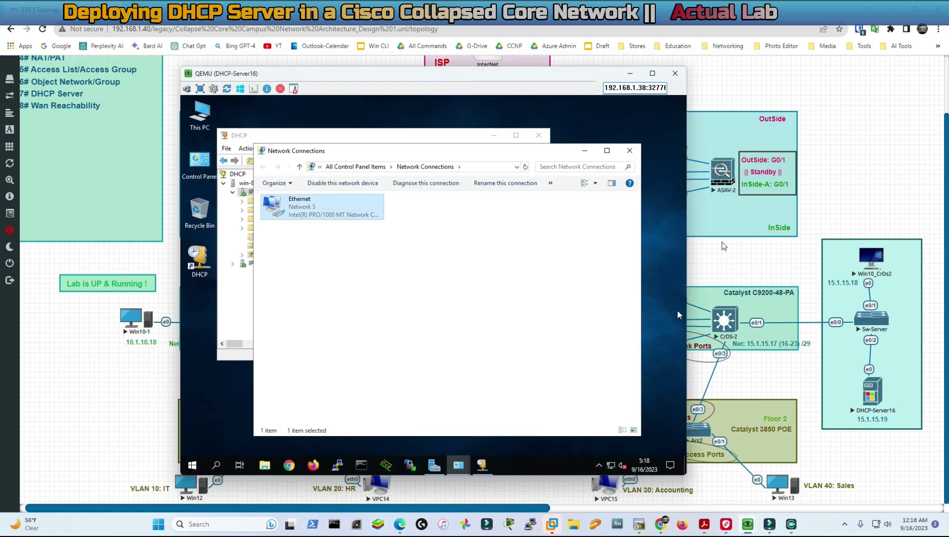
{"action": "left_click_drag", "start_coordinate": [601, 78], "coordinate": [592, 373]}
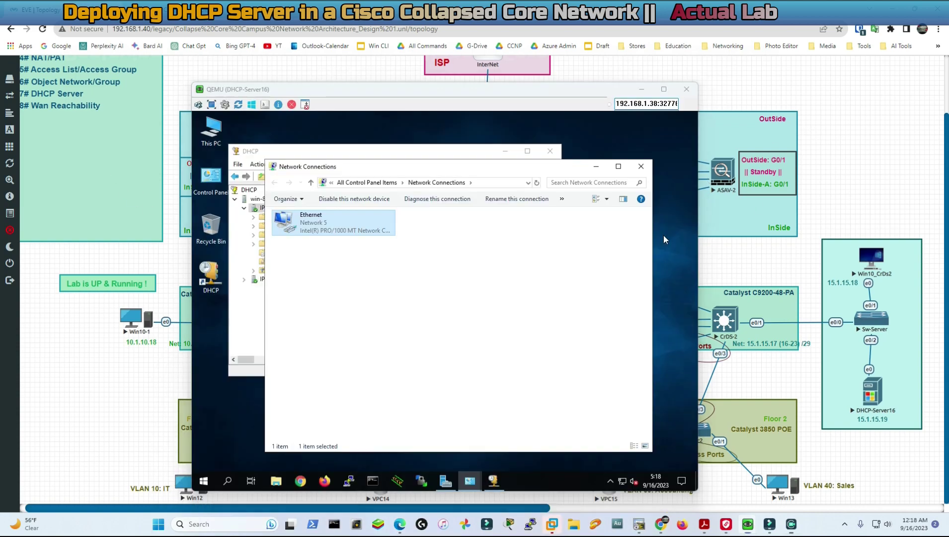
Test the server's connectivity from a command prompt by pinging 192.168.1.1 and 8.8.8.8.
{"action": "left_click", "coordinate": [372, 480]}
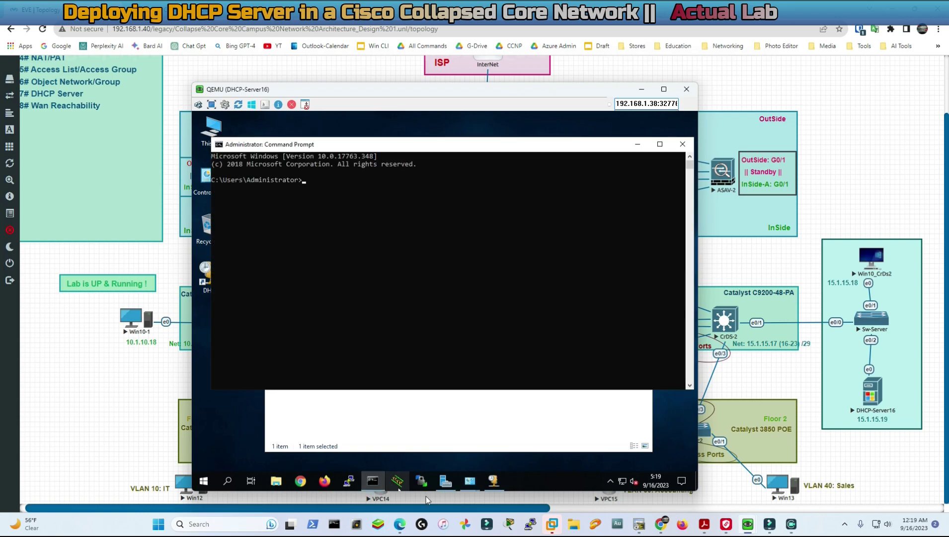
{"action": "type", "text": "ping 192"}
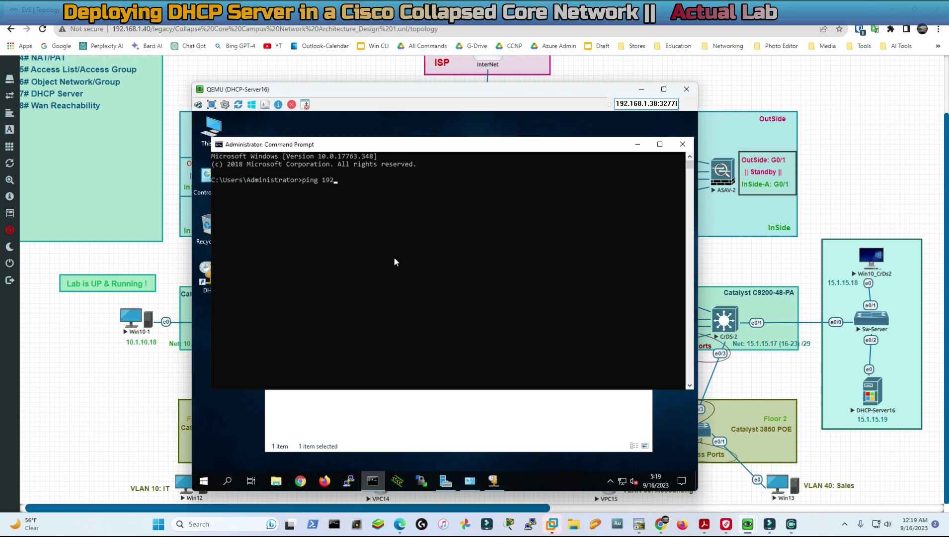
{"action": "type", "text": ".168.1.1"}
{"action": "key", "text": "Return"}
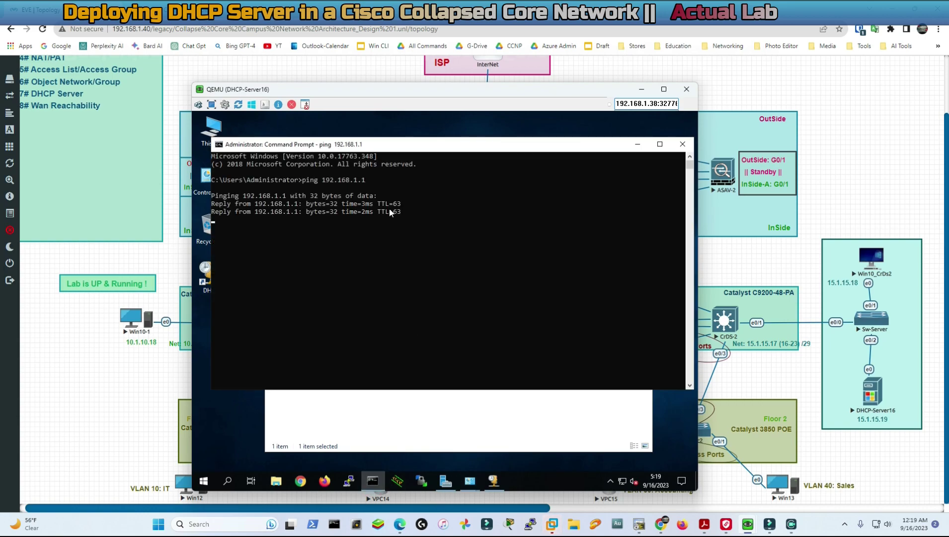
{"action": "left_click", "coordinate": [372, 324]}
{"action": "key", "text": "Escape"}
{"action": "type", "text": "ping 8.8.8.8"}
{"action": "key", "text": "Return"}
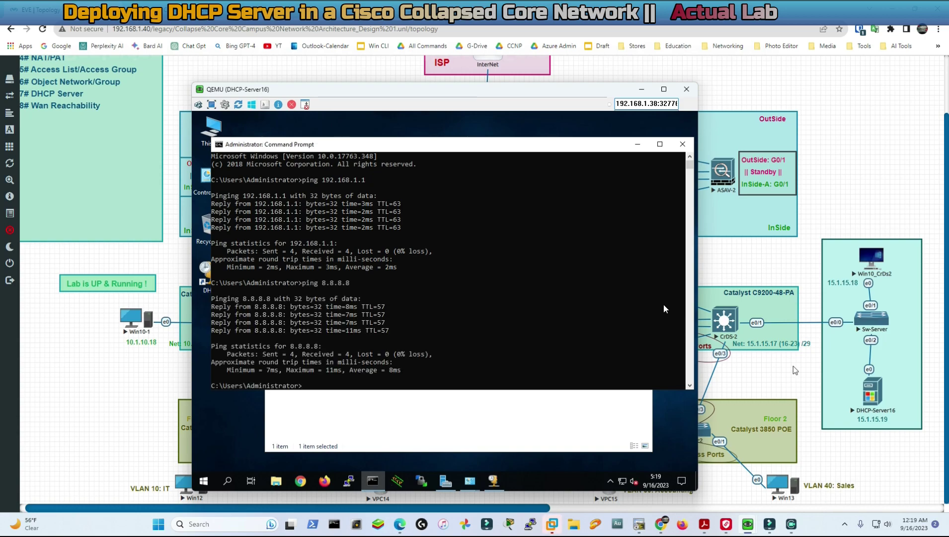
{"action": "left_click", "coordinate": [638, 144]}
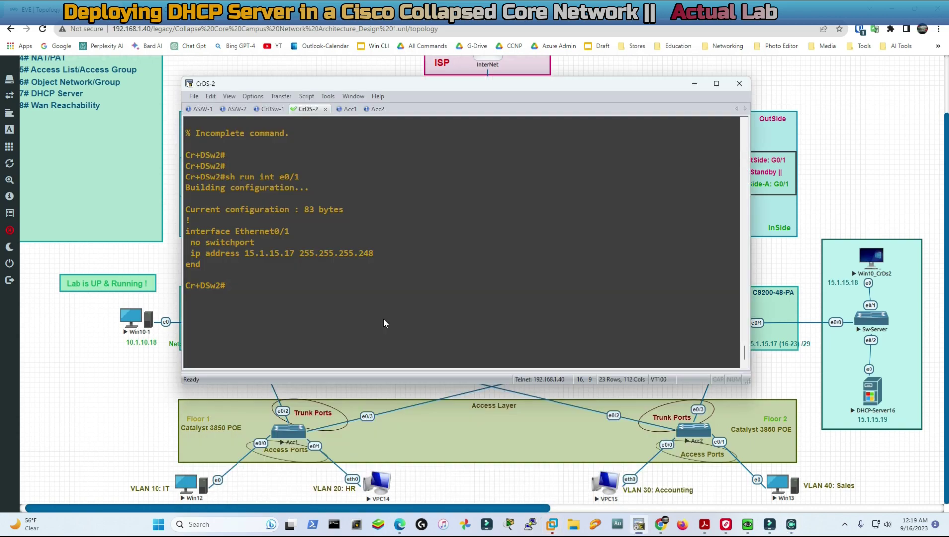
Return to the CrDS-2 terminal, enter global configuration mode, and open the VLAN 10 interface for configuration.
{"action": "left_click_drag", "start_coordinate": [648, 83], "coordinate": [532, 63]}
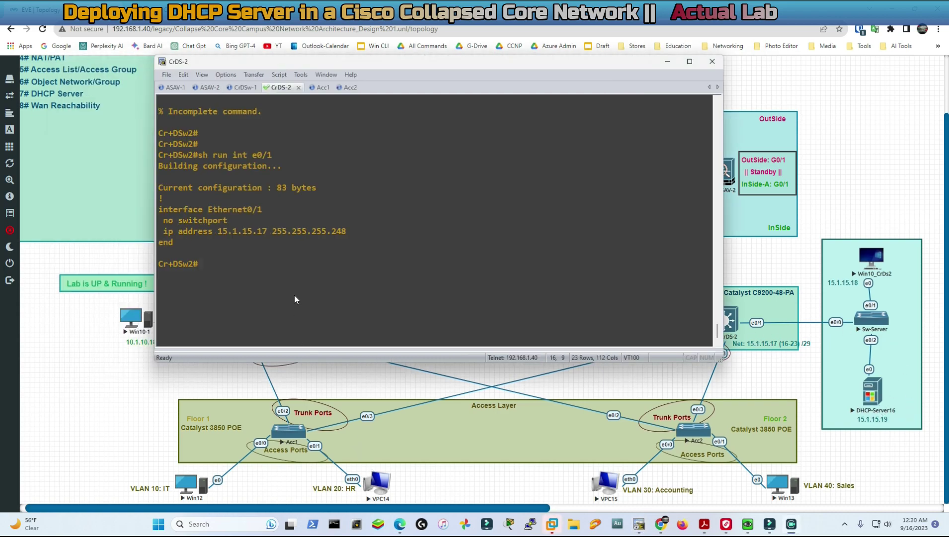
{"action": "left_click", "coordinate": [294, 296]}
{"action": "type", "text": "conf t"}
{"action": "key", "text": "Return"}
{"action": "type", "text": "int vl"}
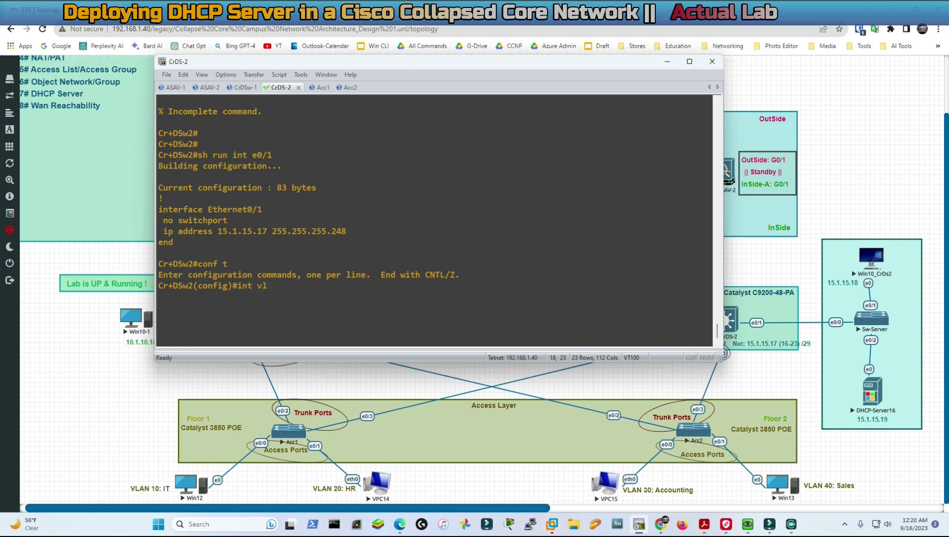
{"action": "key", "text": "Tab"}
{"action": "key", "text": "Return"}
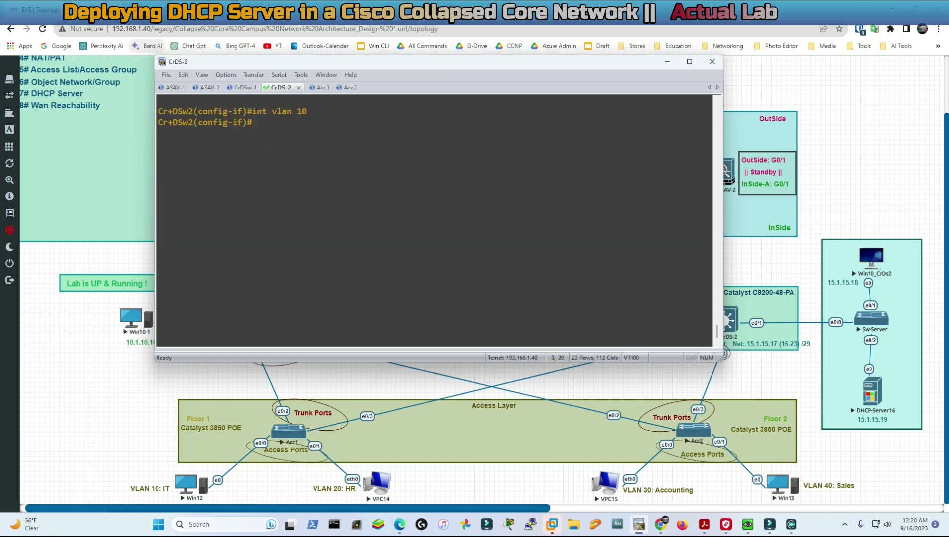
Set the DHCP helper address 15.1.15.19 on the VLAN 10 interface and exit interface configuration.
{"action": "type", "text": "ip he"}
{"action": "key", "text": "Tab"}
{"action": "type", "text": "l"}
{"action": "key", "text": "Tab"}
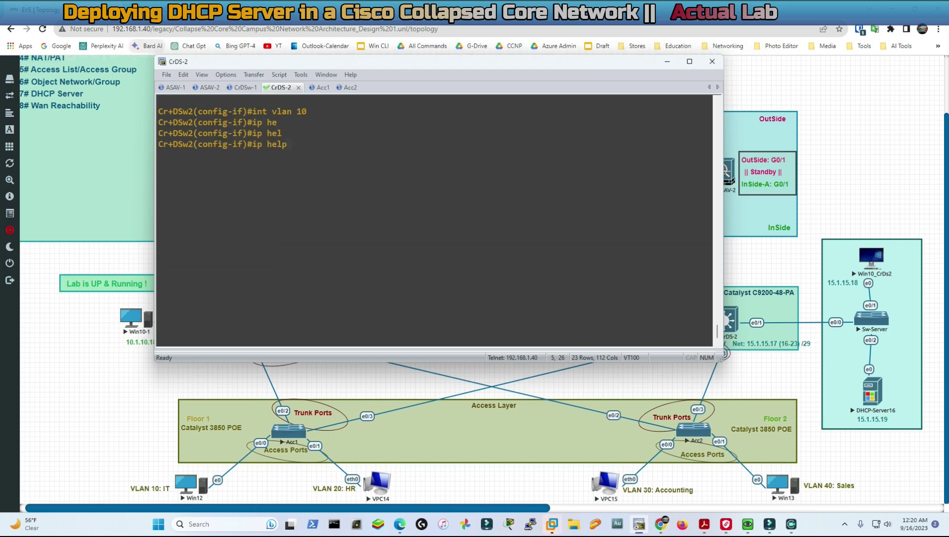
{"action": "type", "text": "per-ad"}
{"action": "key", "text": "Tab"}
{"action": "type", "text": "15.1.15.19"}
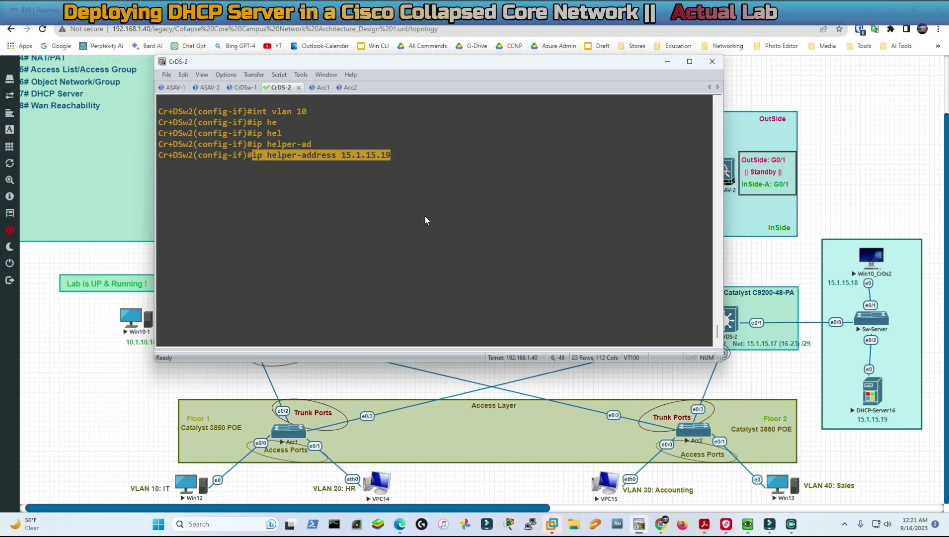
{"action": "key", "text": "Return"}
{"action": "type", "text": "rxit"}
{"action": "key", "text": "Return"}
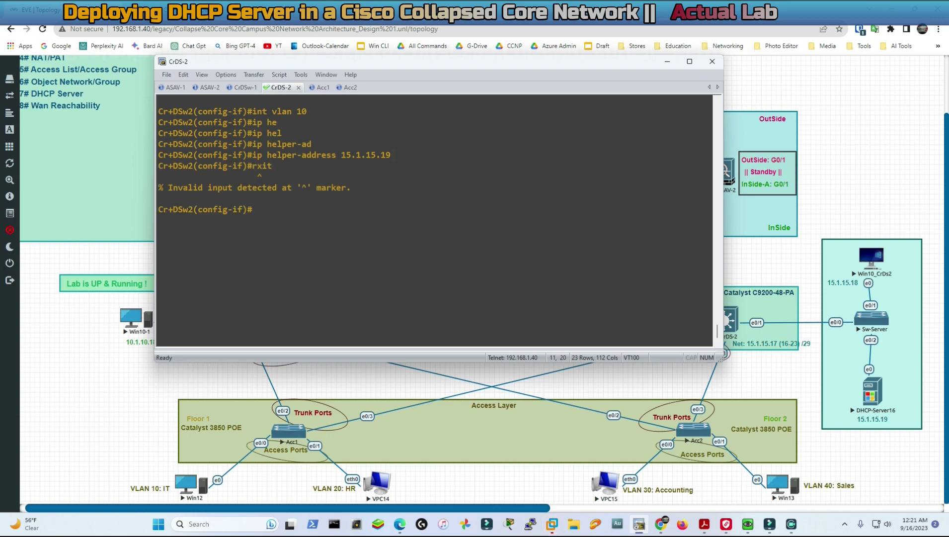
{"action": "type", "text": "exit"}
{"action": "key", "text": "Return"}
Enter the VLAN 20 interface, set its DHCP helper address to 15.1.15.19, and exit interface configuration.
{"action": "type", "text": "int vlan 20"}
{"action": "key", "text": "Return"}
{"action": "key", "text": "Up"}
{"action": "key", "text": "Up"}
{"action": "key", "text": "Up"}
{"action": "key", "text": "Up"}
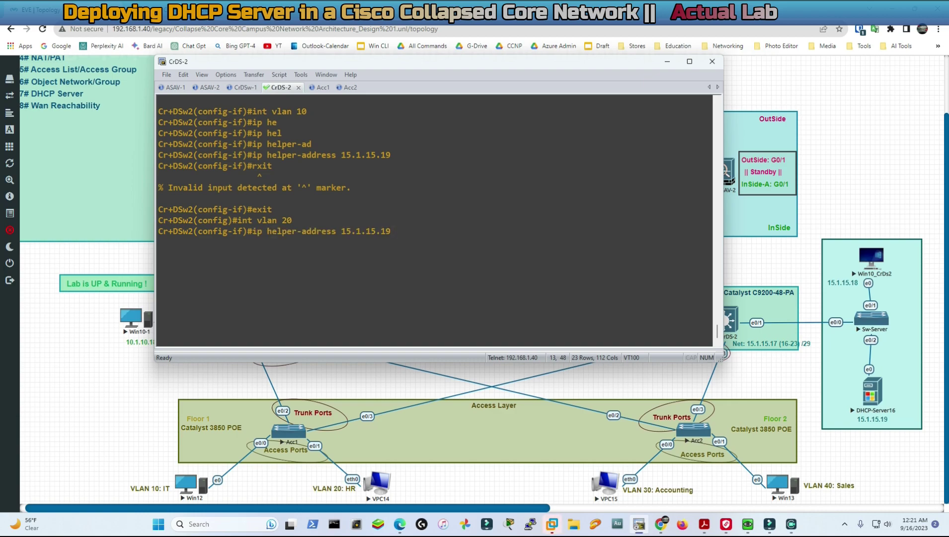
{"action": "key", "text": "Return"}
{"action": "key", "text": "Up"}
{"action": "key", "text": "Up"}
{"action": "key", "text": "Up"}
{"action": "key", "text": "Return"}
Enter the VLAN 30 interface, assign helper address 15.1.15.19, and exit interface configuration.
{"action": "type", "text": "int vlan 20"}
{"action": "key", "text": "Return"}
{"action": "key", "text": "Up"}
{"action": "key", "text": "Up"}
{"action": "key", "text": "Up"}
{"action": "key", "text": "Return"}
{"action": "type", "text": "exit"}
{"action": "key", "text": "Return"}
Assign helper address 15.1.15.19 to the VLAN 40 interface, exit, and save the switch configuration with do wr.
{"action": "type", "text": "int vlan 40"}
{"action": "key", "text": "Return"}
{"action": "key", "text": "Up"}
{"action": "key", "text": "Up"}
{"action": "key", "text": "Up"}
{"action": "key", "text": "Return"}
{"action": "type", "text": "exit"}
{"action": "key", "text": "Return"}
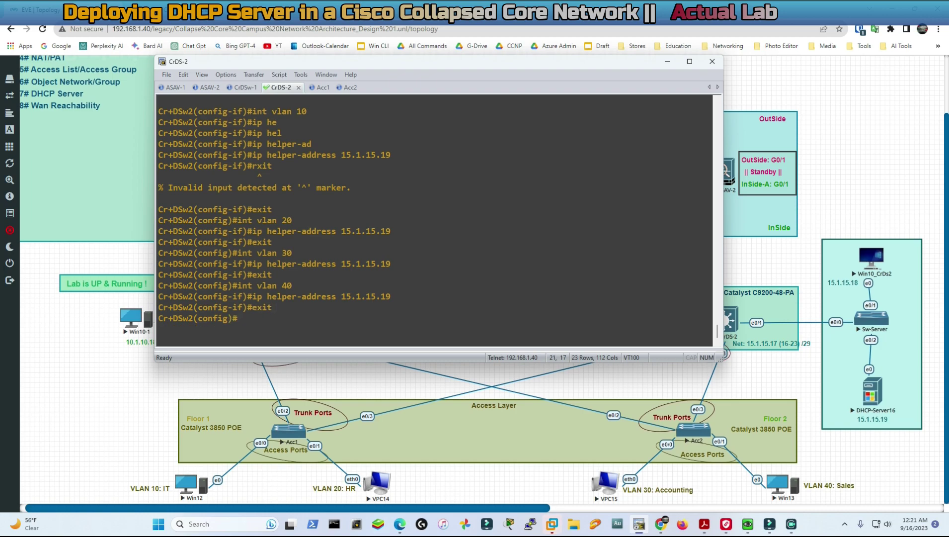
{"action": "type", "text": "do wr"}
{"action": "key", "text": "Return"}
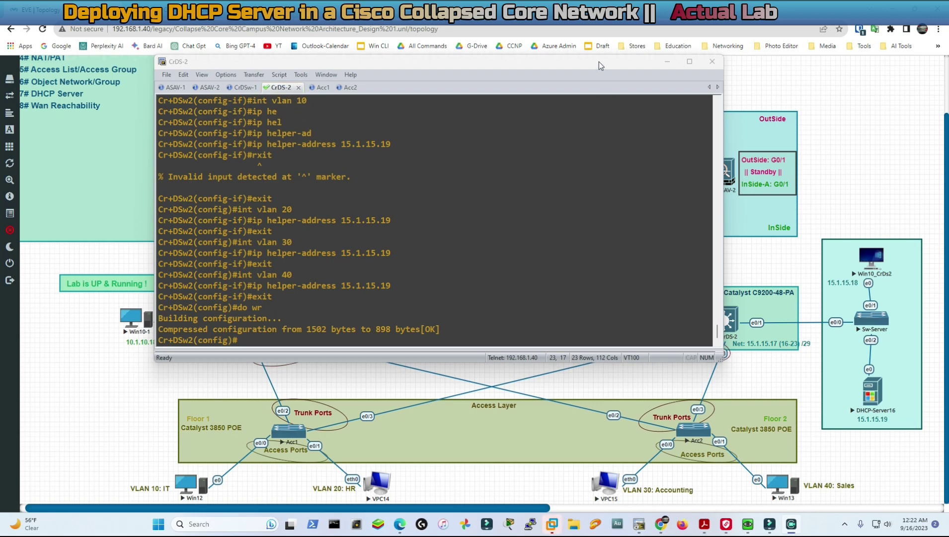
Shift the terminal window to uncover CrDS-2 in the topology and bring up the Acc1 console session.
{"action": "left_click_drag", "start_coordinate": [599, 62], "coordinate": [511, 48]}
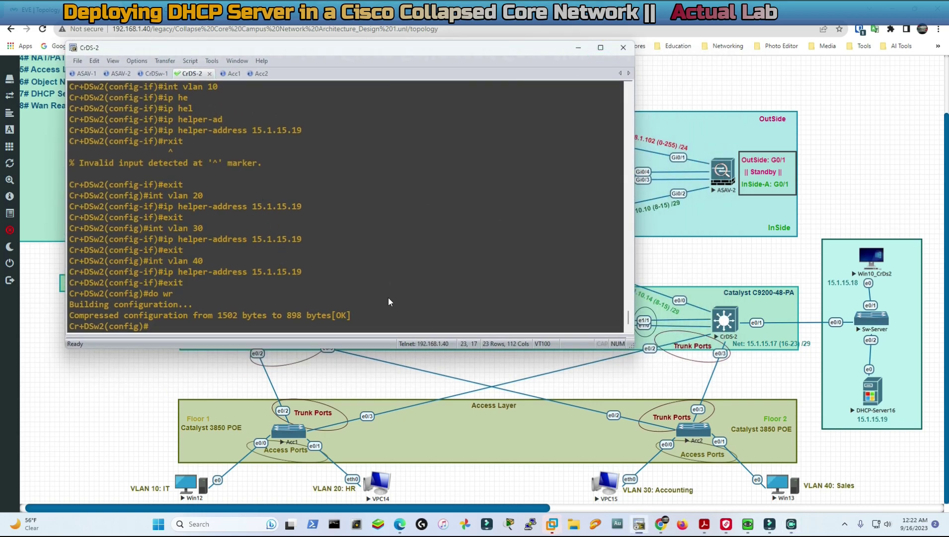
{"action": "left_click", "coordinate": [233, 74]}
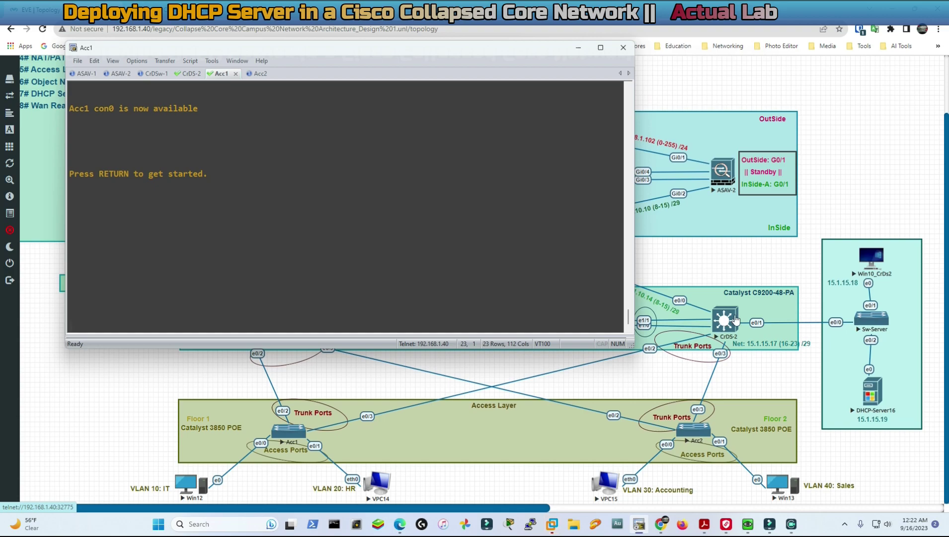
{"action": "left_click", "coordinate": [290, 207]}
Return to the CrDS-2 session, clear the screen, leave configuration mode, and show the VTP status.
{"action": "left_click", "coordinate": [190, 74]}
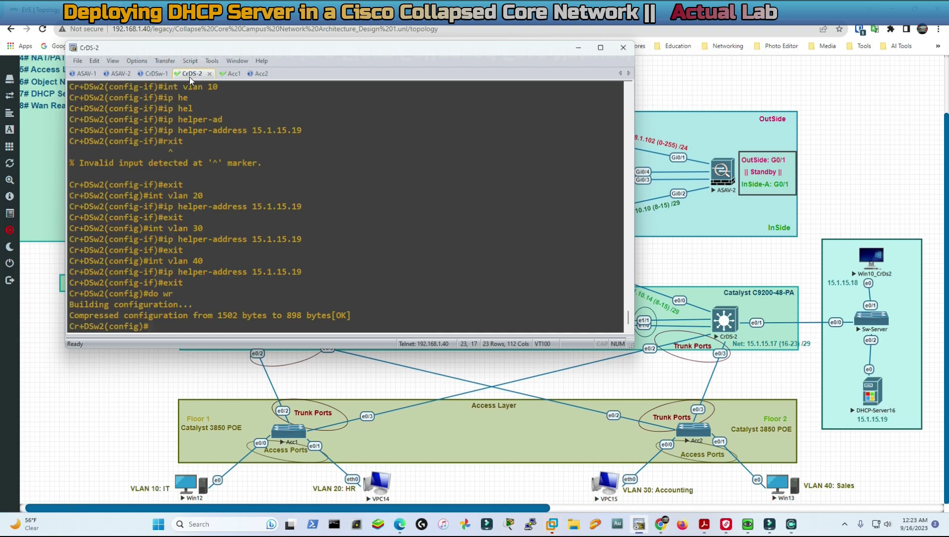
{"action": "left_click", "coordinate": [95, 60]}
{"action": "left_click", "coordinate": [134, 190]}
{"action": "key", "text": "Return"}
{"action": "key", "text": "Return"}
{"action": "key", "text": "Return"}
{"action": "type", "text": "end sh v sh vtp ser sh vtp ser sh vtp s"}
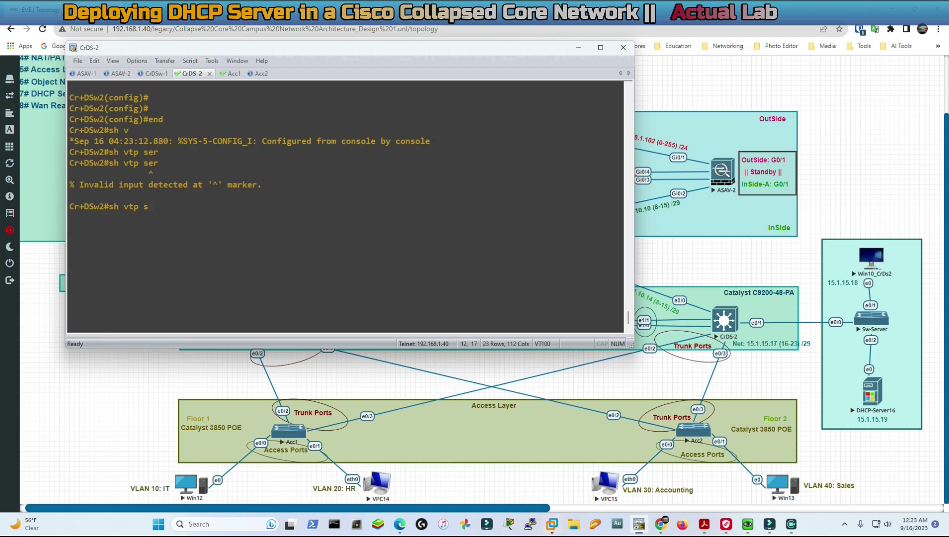
{"action": "type", "text": "tp st"}
{"action": "key", "text": "Tab"}
{"action": "key", "text": "Return"}
Examine the VTP domain name, operating mode and pruning mode in the CrDS-2 status output.
{"action": "left_click_drag", "start_coordinate": [97, 152], "coordinate": [305, 165]}
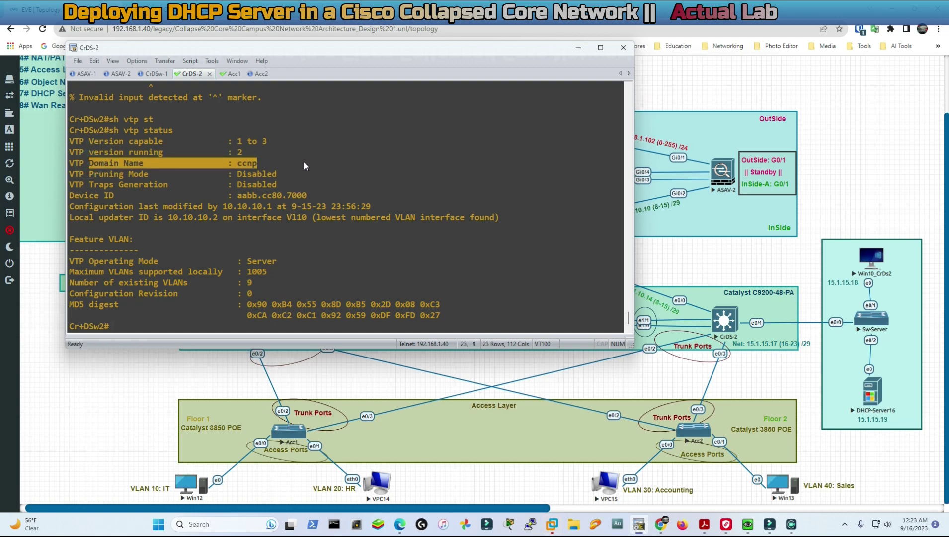
{"action": "left_click", "coordinate": [303, 162]}
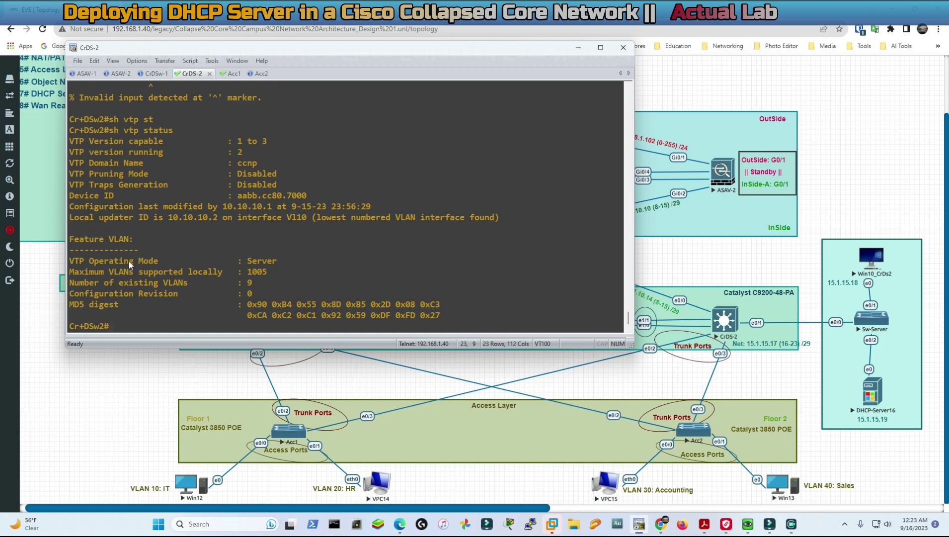
{"action": "left_click_drag", "start_coordinate": [130, 260], "coordinate": [310, 259]}
{"action": "left_click_drag", "start_coordinate": [277, 173], "coordinate": [108, 173]}
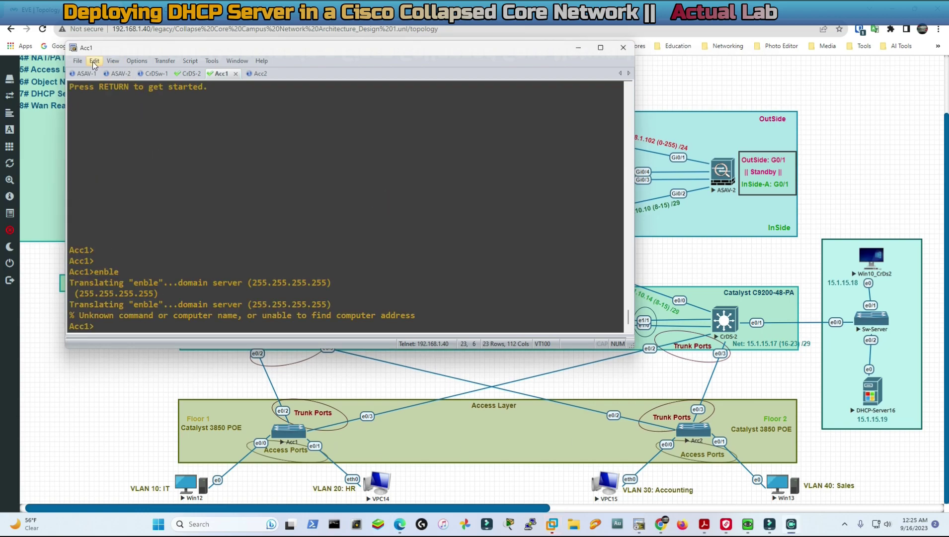
In the Acc1 session, clear the screen, enter privileged mode, and check the VTP status and operating mode.
{"action": "left_click", "coordinate": [94, 60]}
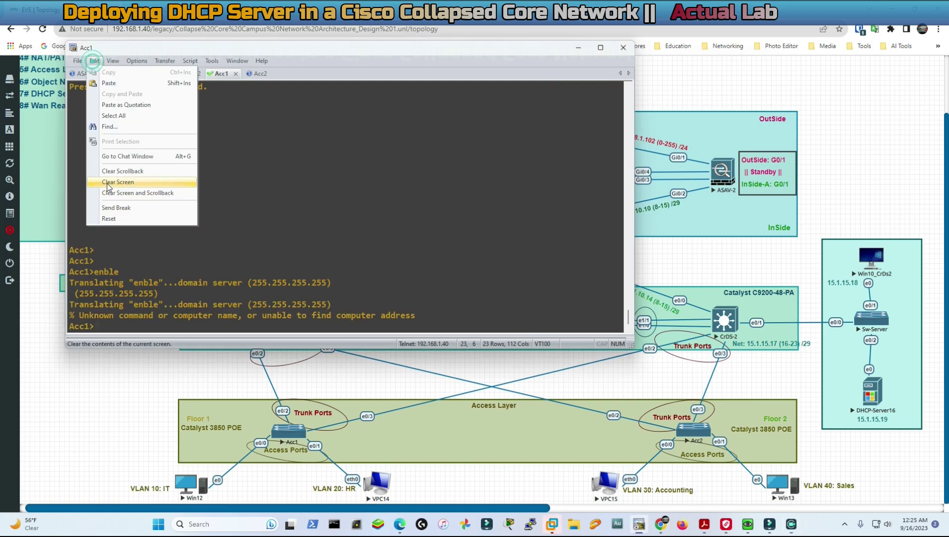
{"action": "left_click", "coordinate": [114, 181]}
{"action": "type", "text": "sh vtp st"}
{"action": "key", "text": "Tab"}
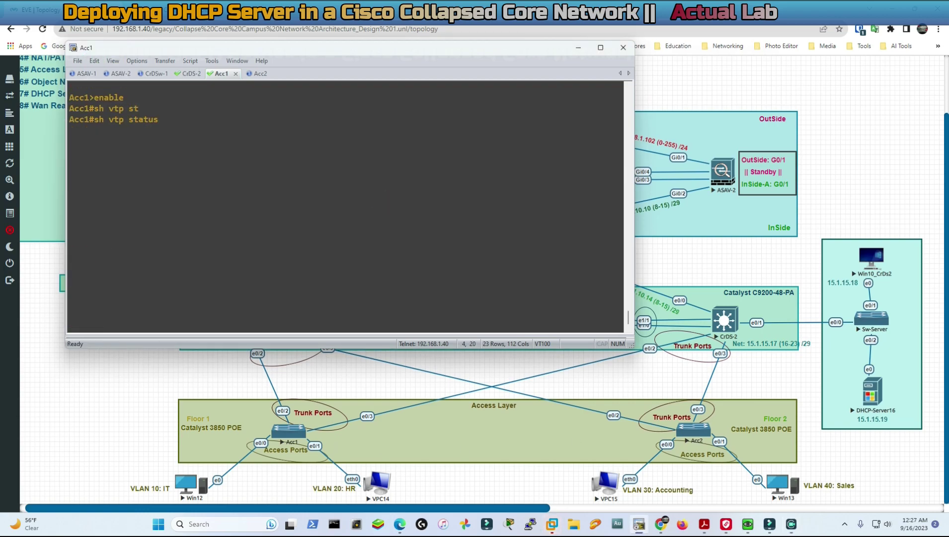
{"action": "key", "text": "Return"}
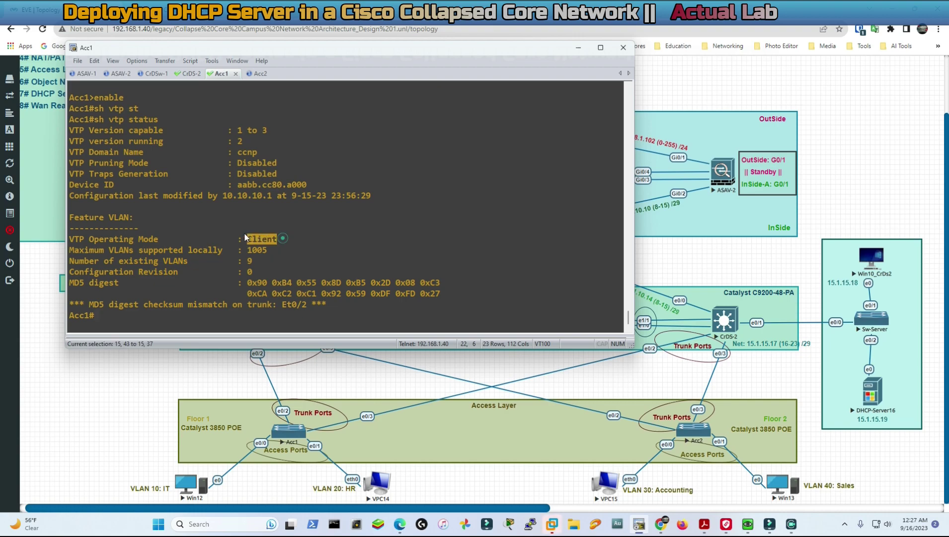
{"action": "triple_click", "coordinate": [261, 239]}
{"action": "left_click", "coordinate": [381, 210]}
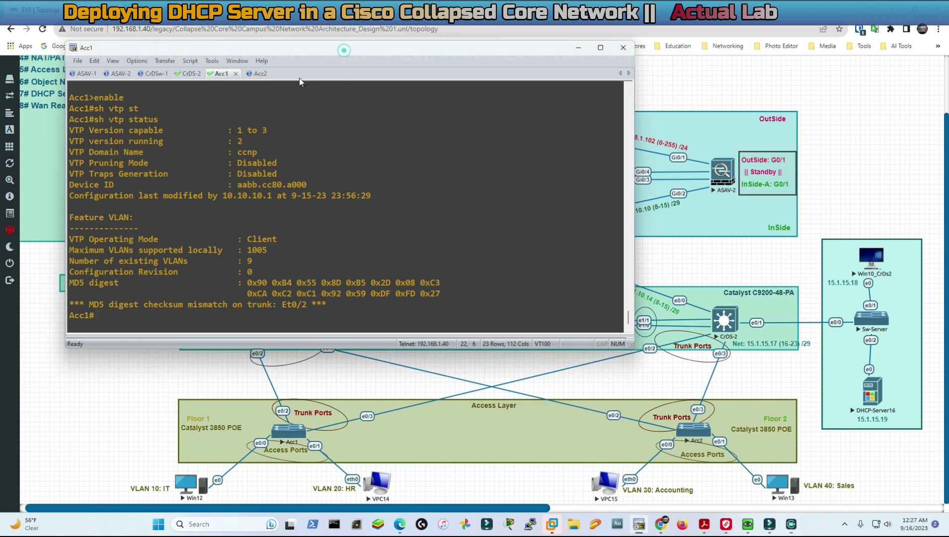
Show the brief VLAN listing on Acc1 with sh vlan br.
{"action": "left_click", "coordinate": [469, 172]}
{"action": "type", "text": "sh vlan br"}
{"action": "key", "text": "Return"}
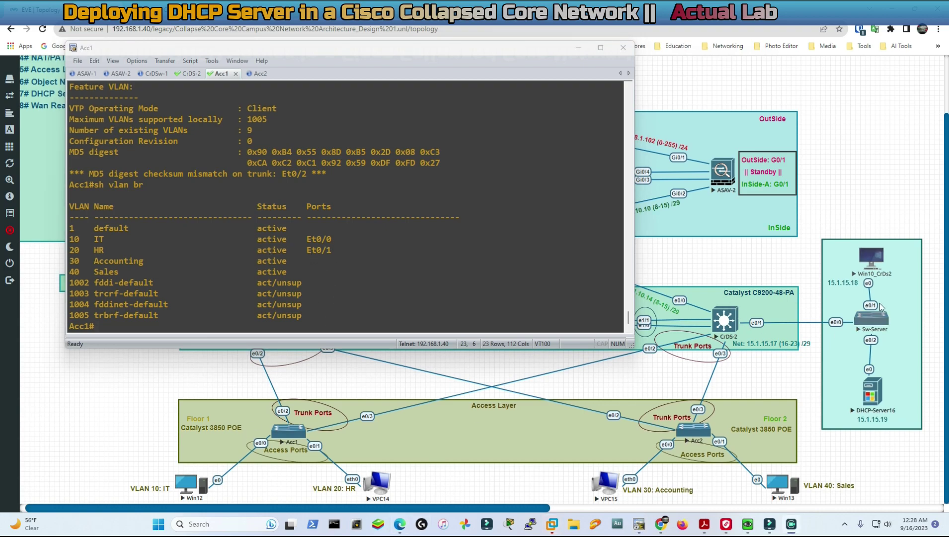
Open the Win12 console from the lab topology and sign in to Windows with the account password.
{"action": "left_click", "coordinate": [552, 524]}
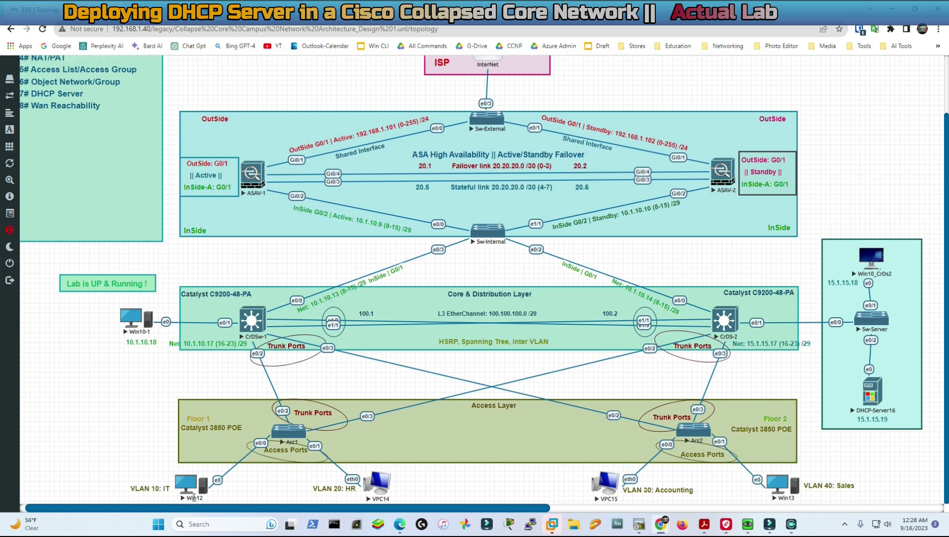
{"action": "left_click", "coordinate": [193, 492]}
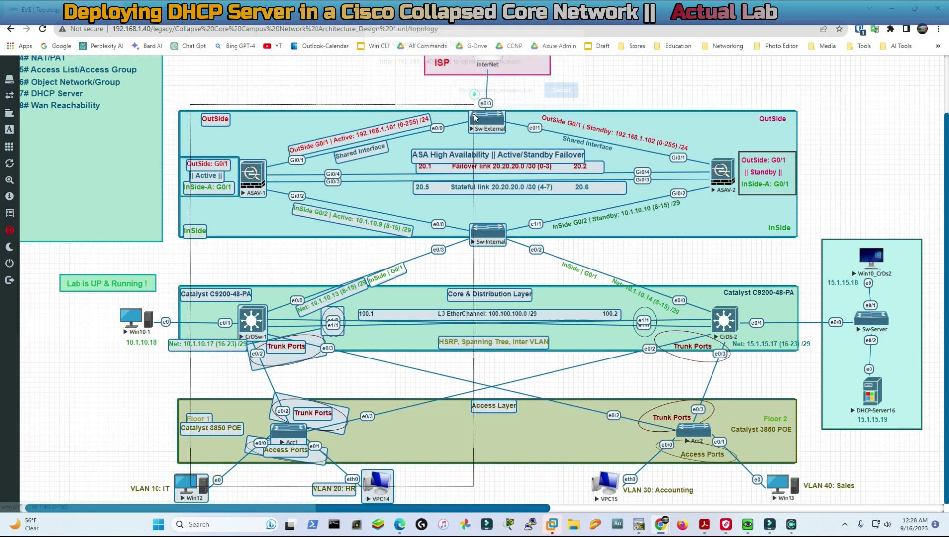
{"action": "left_click", "coordinate": [560, 98]}
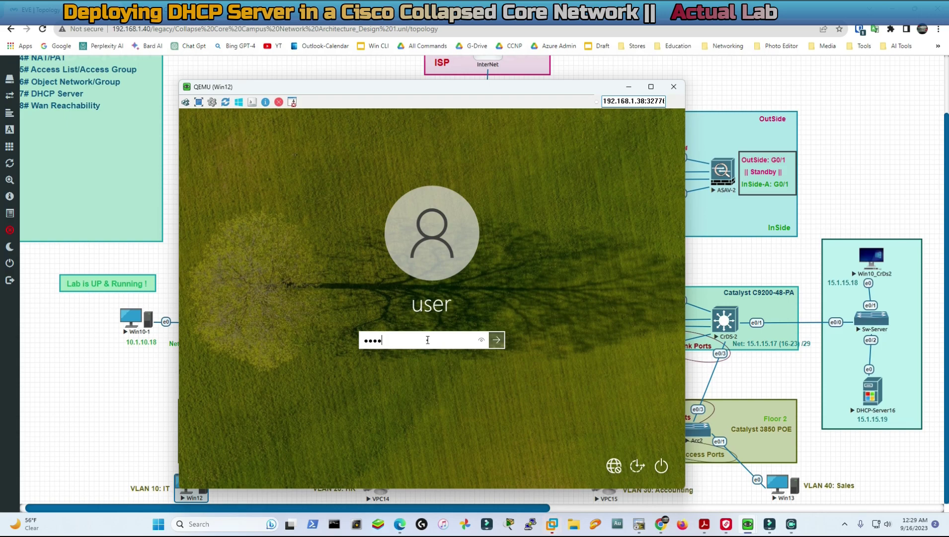
{"action": "key", "text": "Return"}
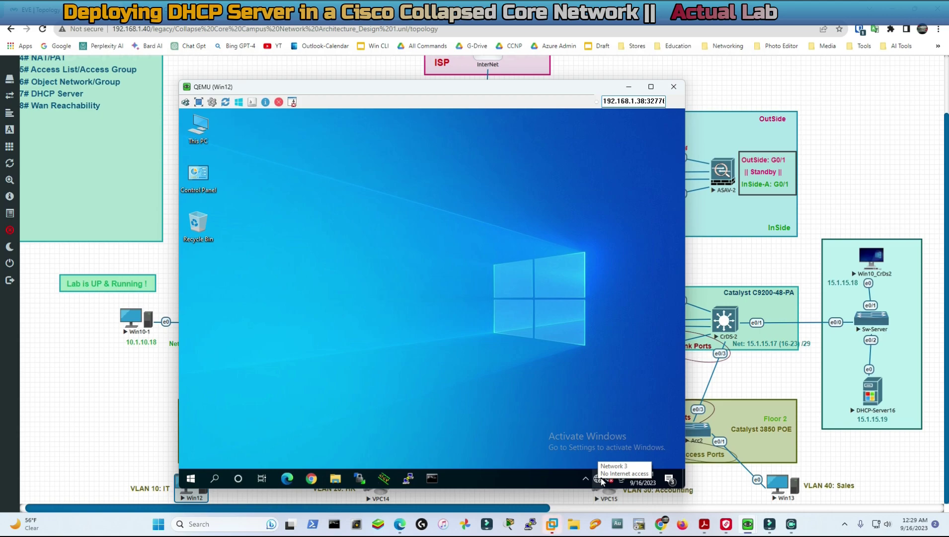
Open Network Connections on Win12 and view the Ethernet adapter's status and connection details.
{"action": "left_click", "coordinate": [215, 479]}
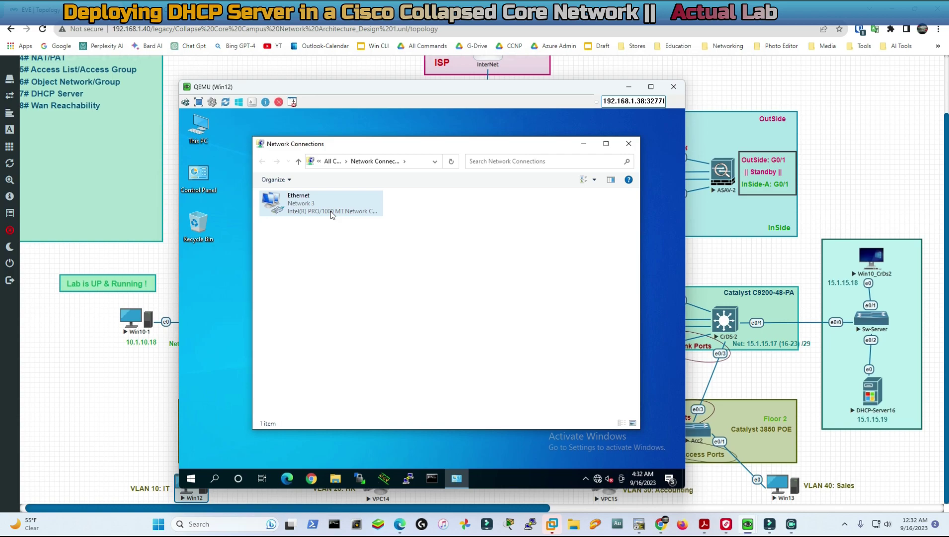
{"action": "right_click", "coordinate": [331, 214]}
{"action": "left_click", "coordinate": [350, 228]}
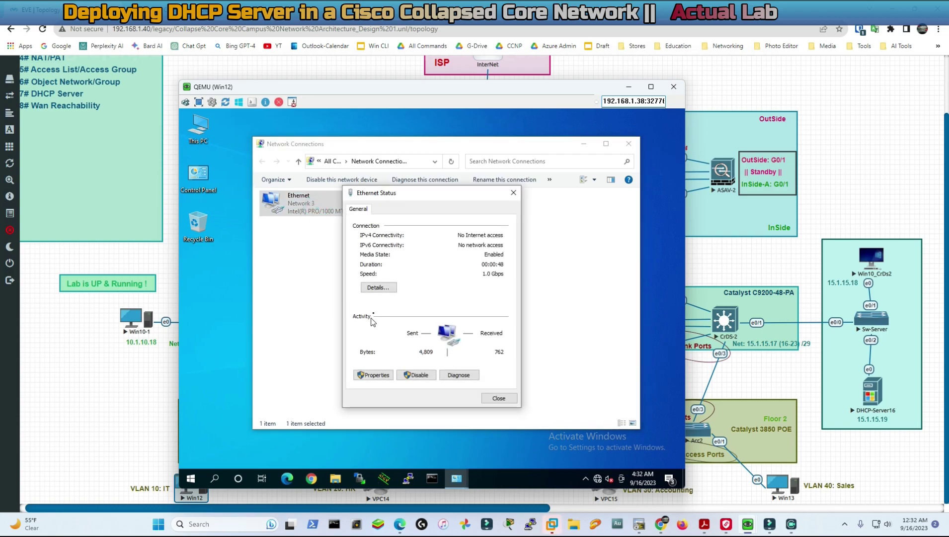
{"action": "left_click", "coordinate": [378, 287]}
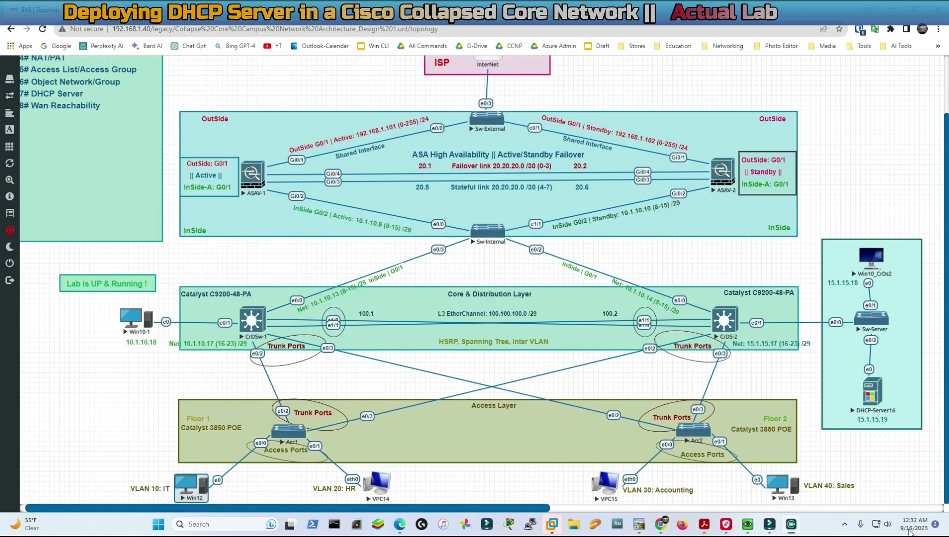
Bring up the DHCP server's console for checking, and open the Win13 node from the lab topology.
{"action": "mouse_move", "coordinate": [748, 522]}
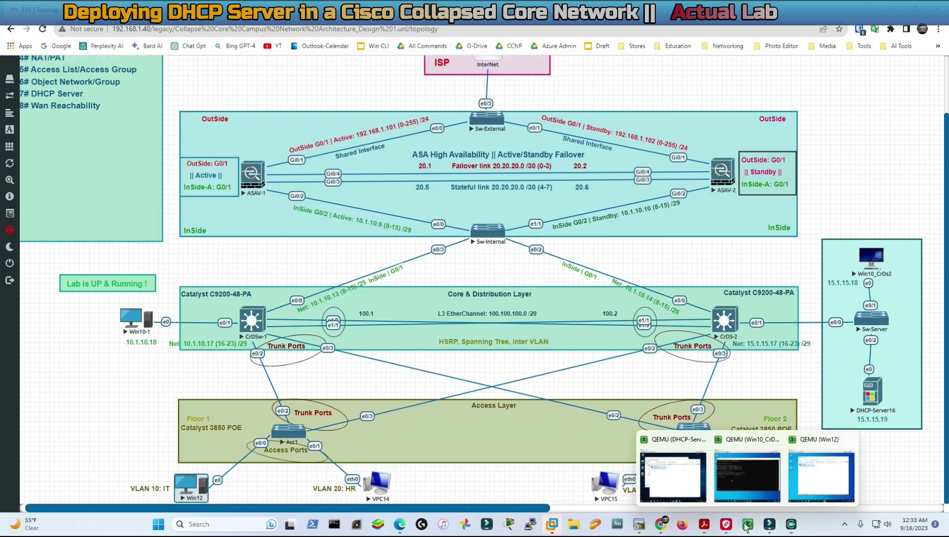
{"action": "left_click", "coordinate": [671, 457]}
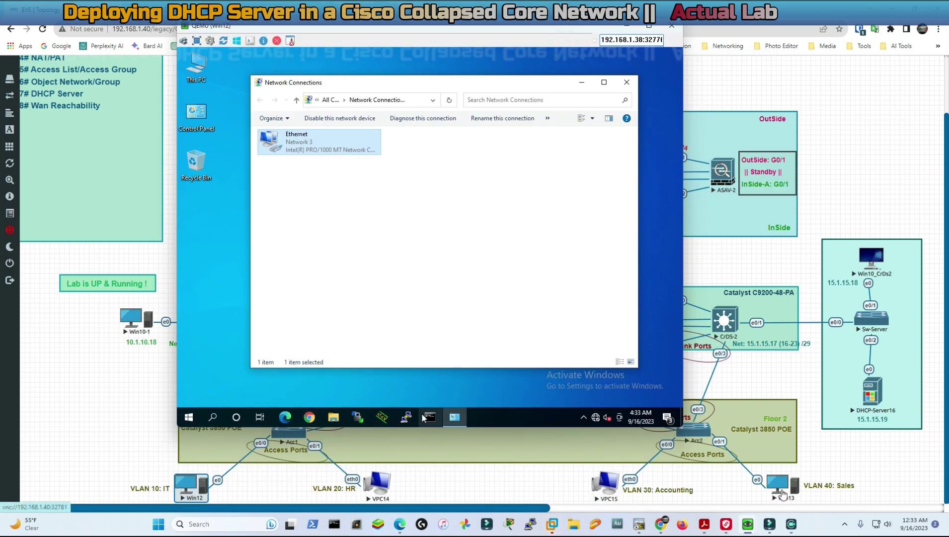
{"action": "left_click", "coordinate": [782, 494]}
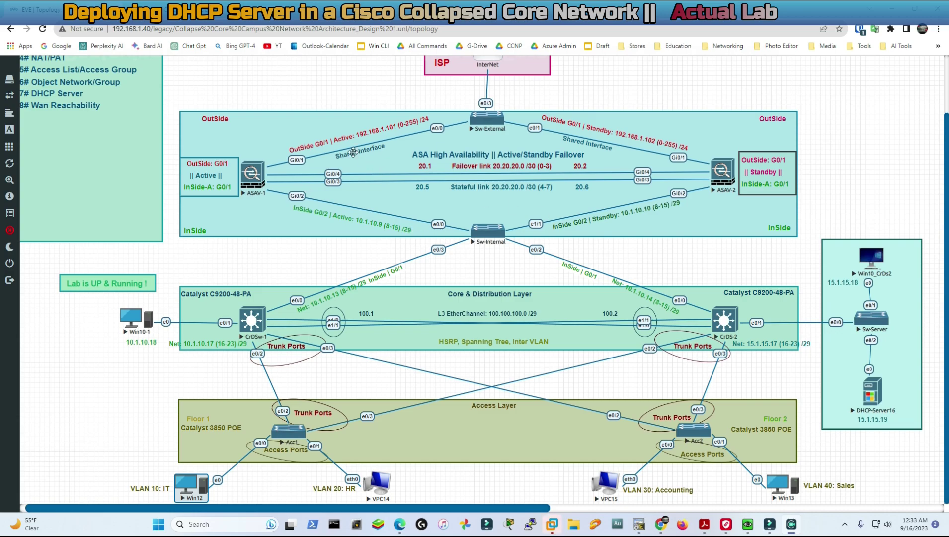
Review the Active/Standby failover slides, examining Step-5 NAT/PAT and its instructions for adding subnets to object group LAN.
{"action": "key", "text": "ctrl+Tab"}
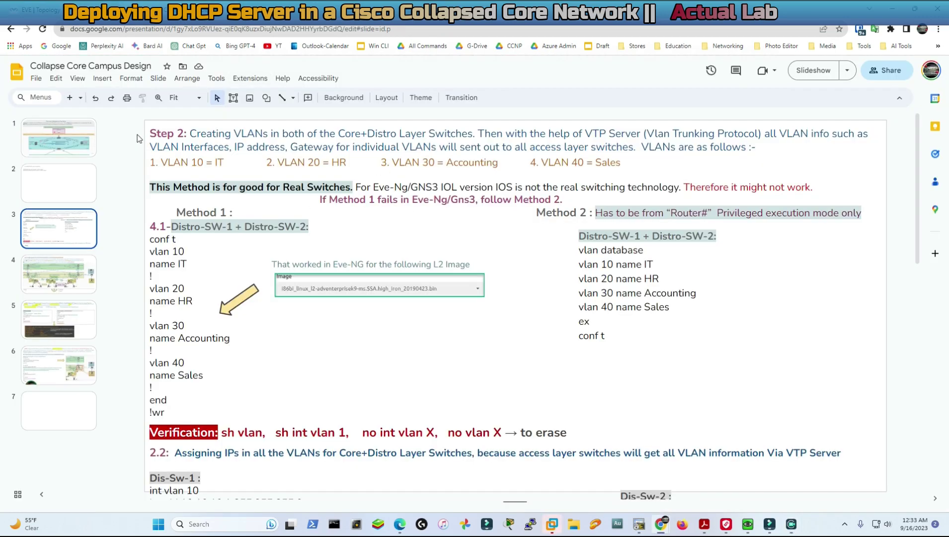
{"action": "left_click", "coordinate": [59, 138]}
{"action": "key", "text": "ctrl+Tab"}
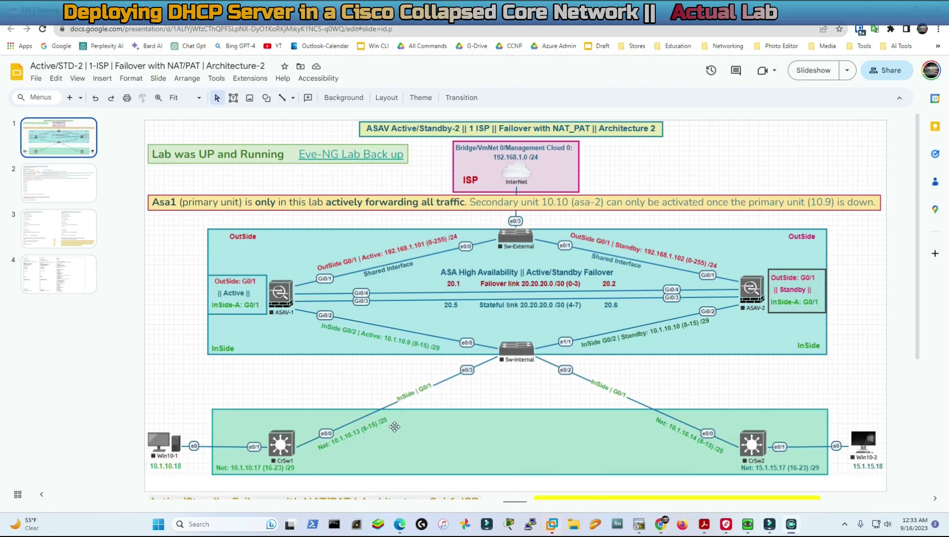
{"action": "scroll", "coordinate": [315, 322], "scroll_direction": "down", "scroll_amount": 5}
{"action": "scroll", "coordinate": [315, 322], "scroll_direction": "up", "scroll_amount": 5}
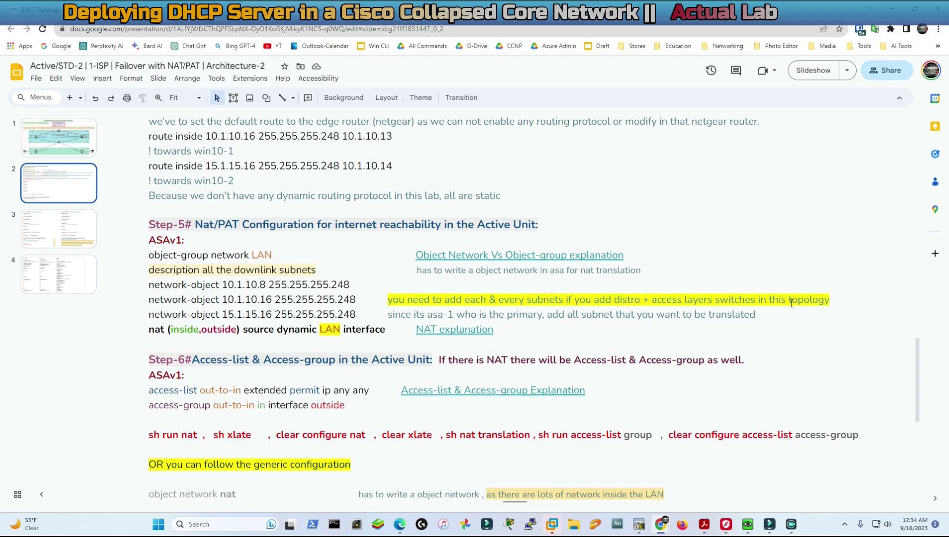
{"action": "left_click", "coordinate": [59, 137]}
{"action": "scroll", "coordinate": [294, 245], "scroll_direction": "down", "scroll_amount": 5}
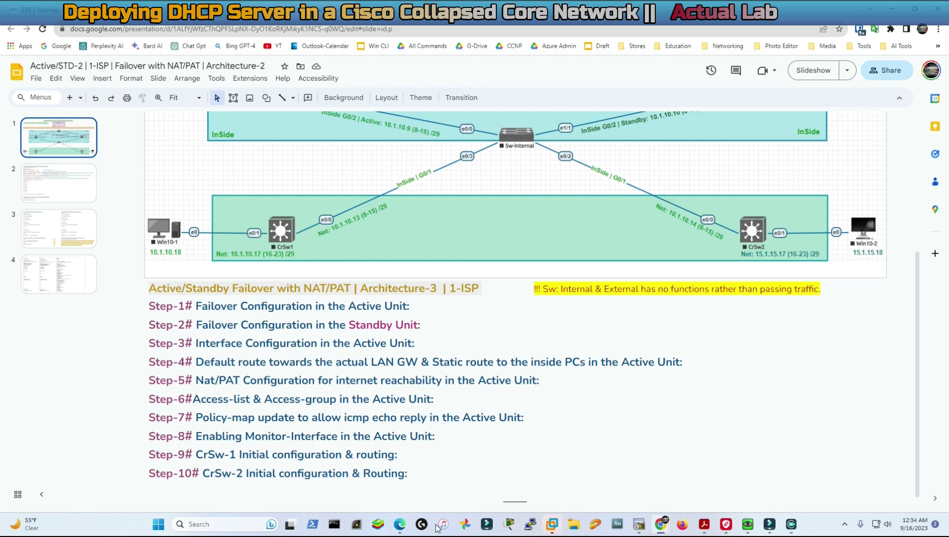
{"action": "left_click", "coordinate": [255, 381]}
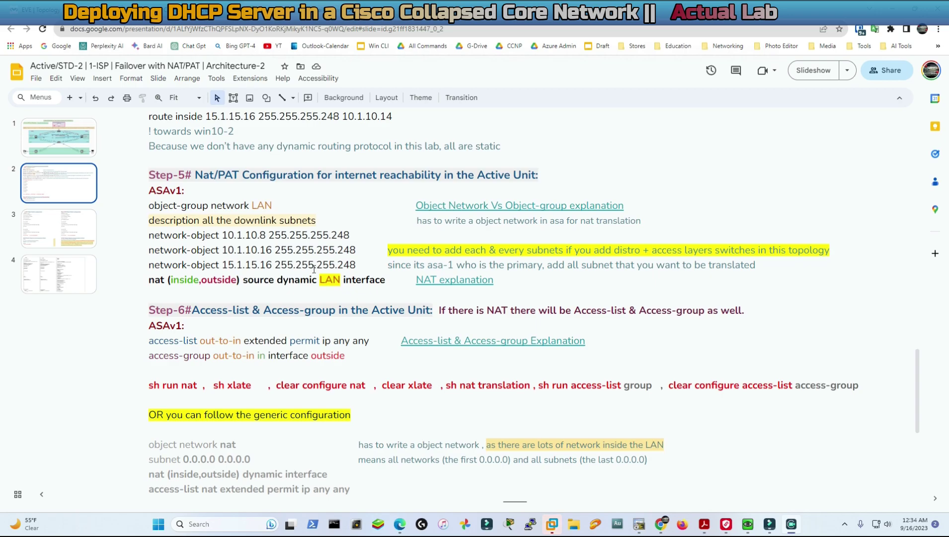
Return to the EVE lab topology, open the Win13 console, and bring up its Network Connections with ncpa.cpl.
{"action": "key", "text": "ctrl+Tab"}
{"action": "left_click", "coordinate": [778, 484]}
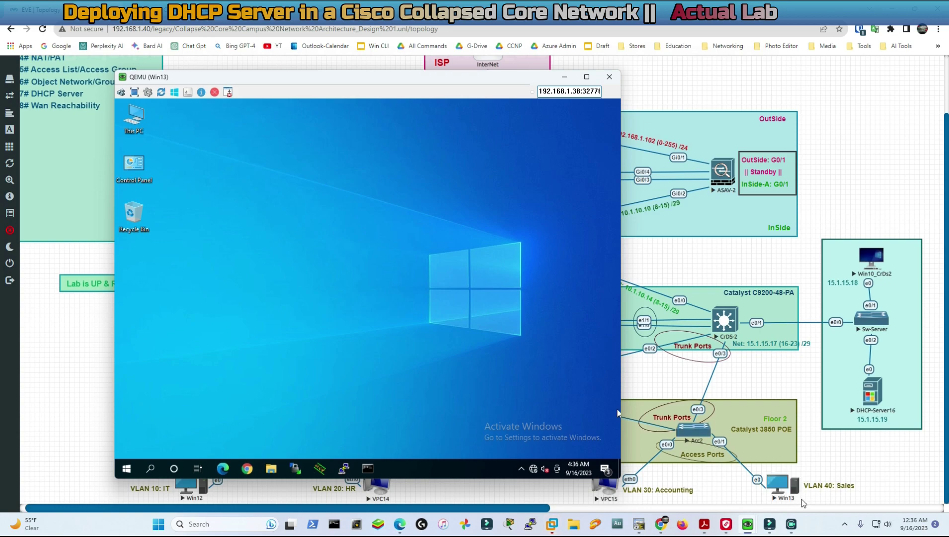
{"action": "left_click", "coordinate": [220, 472]}
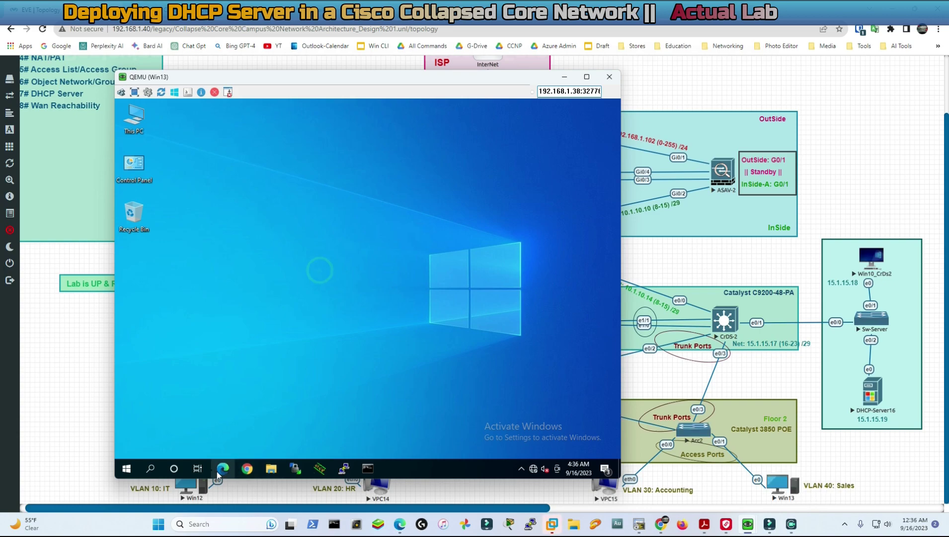
{"action": "left_click", "coordinate": [151, 468]}
{"action": "type", "text": "ncpa"}
{"action": "type", "text": ".c"}
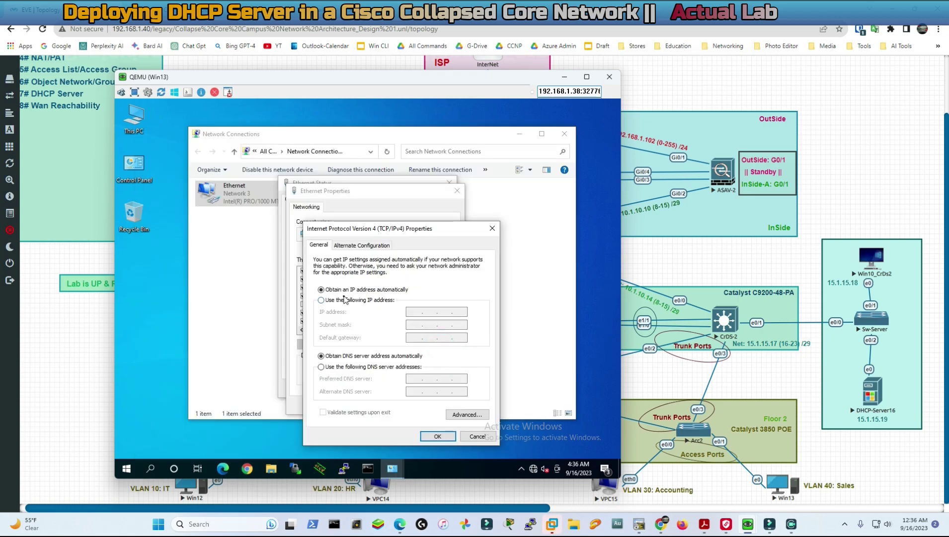
Close the adapter's IPv4 and Ethernet properties on Win13 and view its network connection details.
{"action": "left_click", "coordinate": [492, 228]}
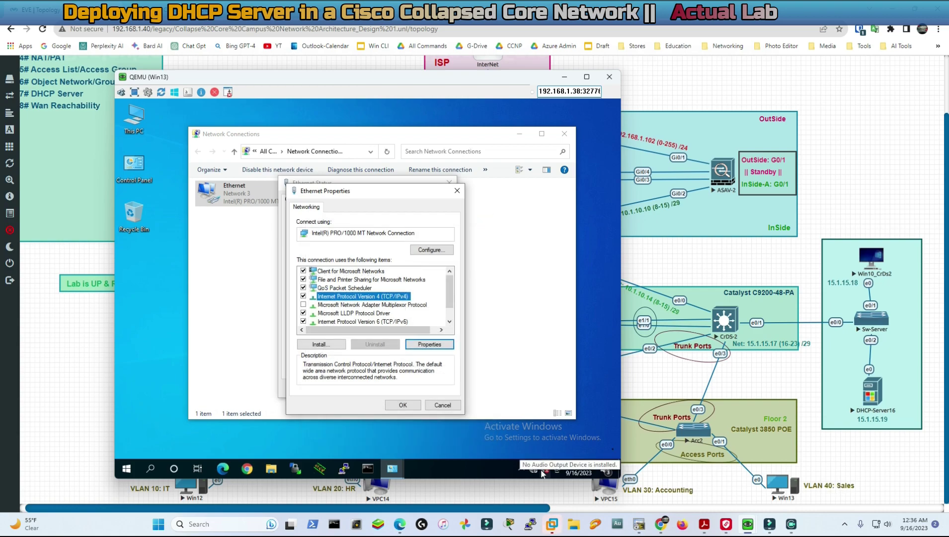
{"action": "left_click", "coordinate": [457, 190]}
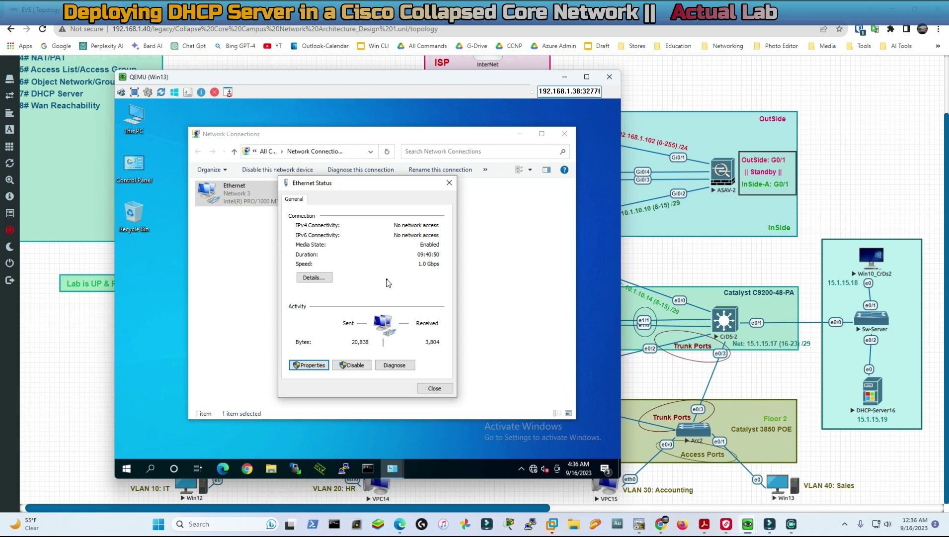
{"action": "left_click", "coordinate": [314, 277]}
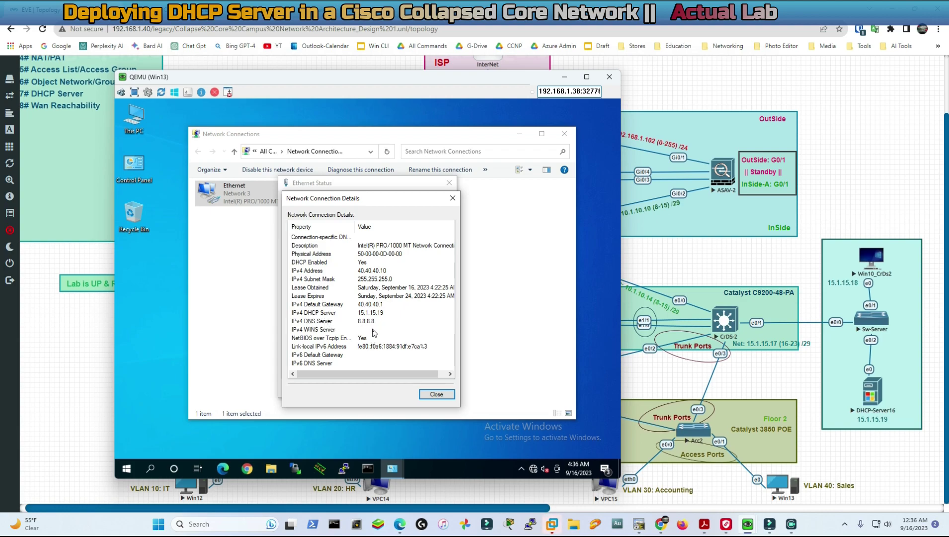
{"action": "key", "text": "Escape"}
Set the Ethernet adapter's preferred DNS server on Win13 to 192.168.1.1 in its IPv4 properties, keeping automatic IP addressing.
{"action": "left_click", "coordinate": [309, 365]}
{"action": "double_click", "coordinate": [337, 295]}
{"action": "left_click", "coordinate": [321, 366]}
{"action": "left_click", "coordinate": [417, 378]}
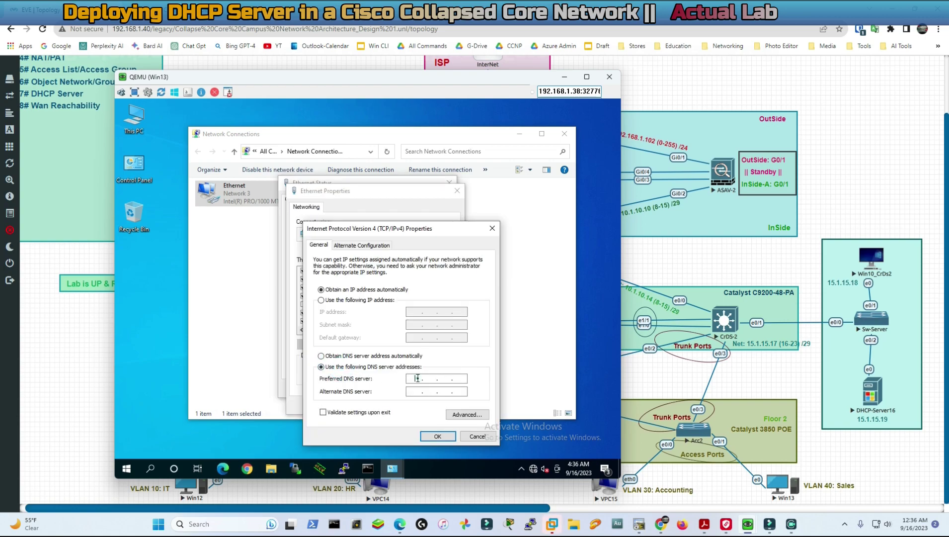
{"action": "type", "text": "192 . 168 . 1 . 1"}
{"action": "left_click", "coordinate": [440, 437]}
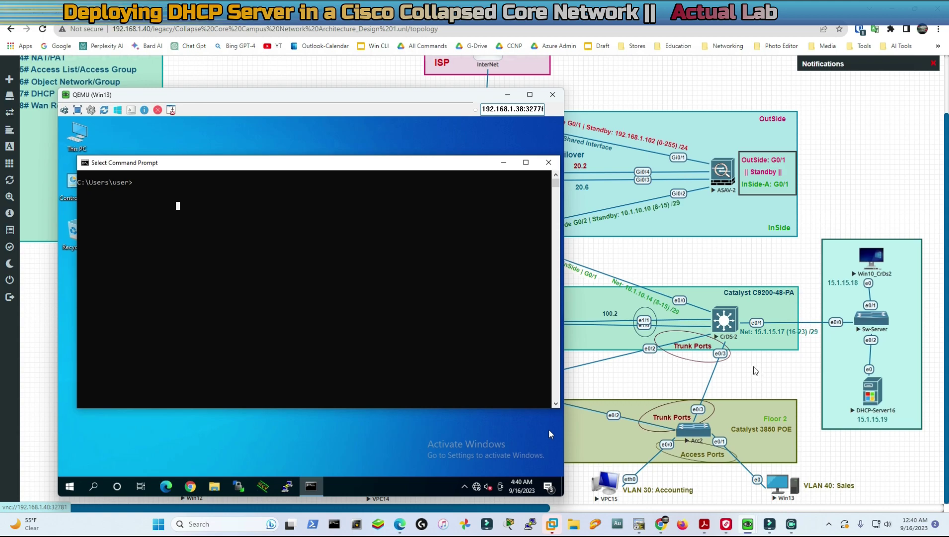
Ping 10.1.10.14 from Win13's Command Prompt, and move the console window down to uncover the firewall and core topology.
{"action": "type", "text": "ping 10.1.10."}
{"action": "type", "text": "14"}
{"action": "key", "text": "Return"}
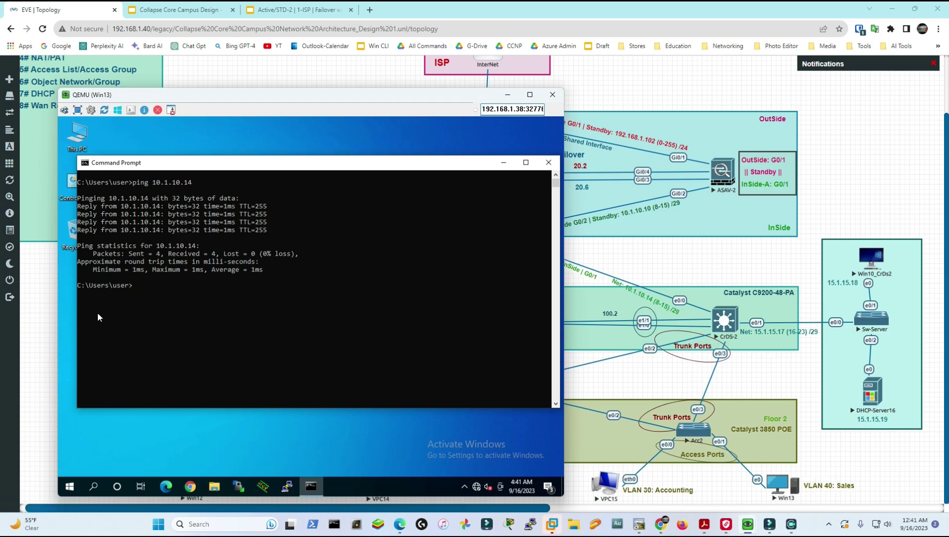
{"action": "left_click_drag", "start_coordinate": [466, 94], "coordinate": [484, 414]}
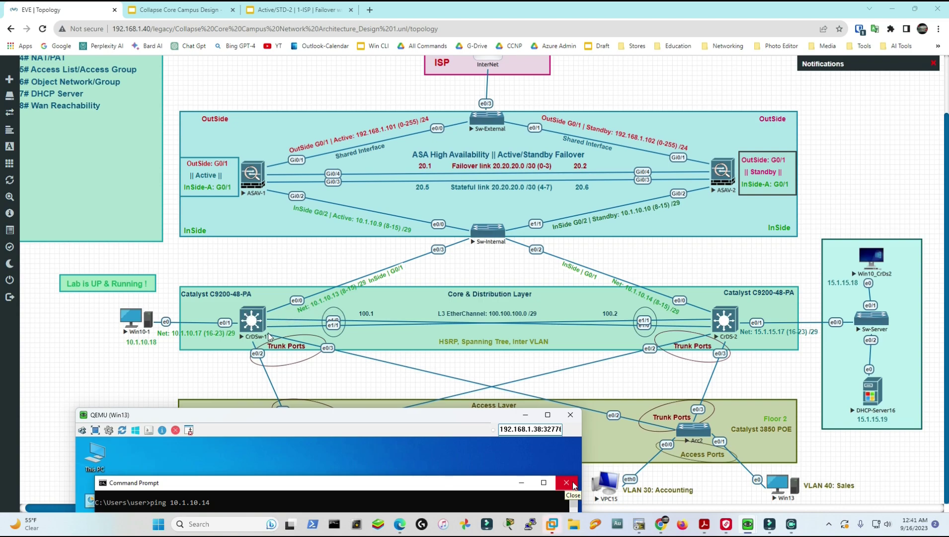
{"action": "left_click_drag", "start_coordinate": [312, 417], "coordinate": [337, 384]}
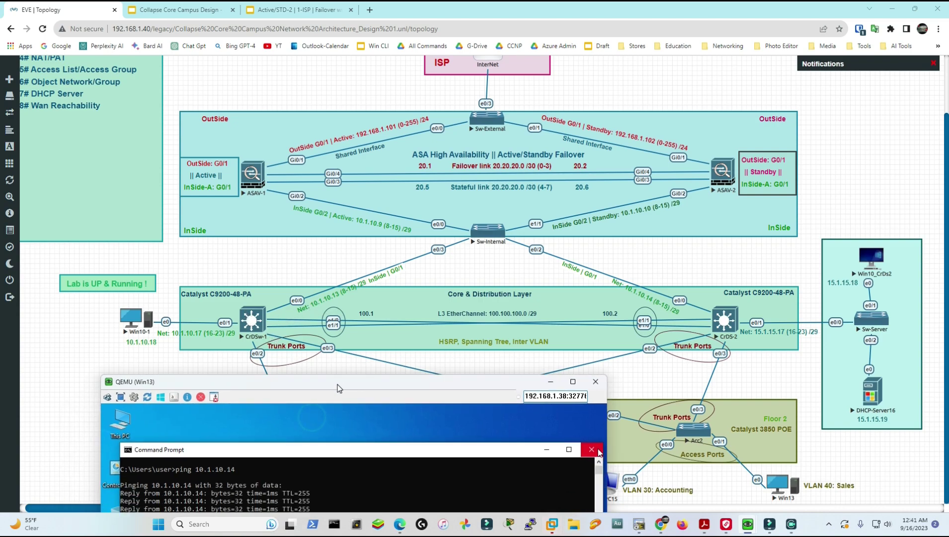